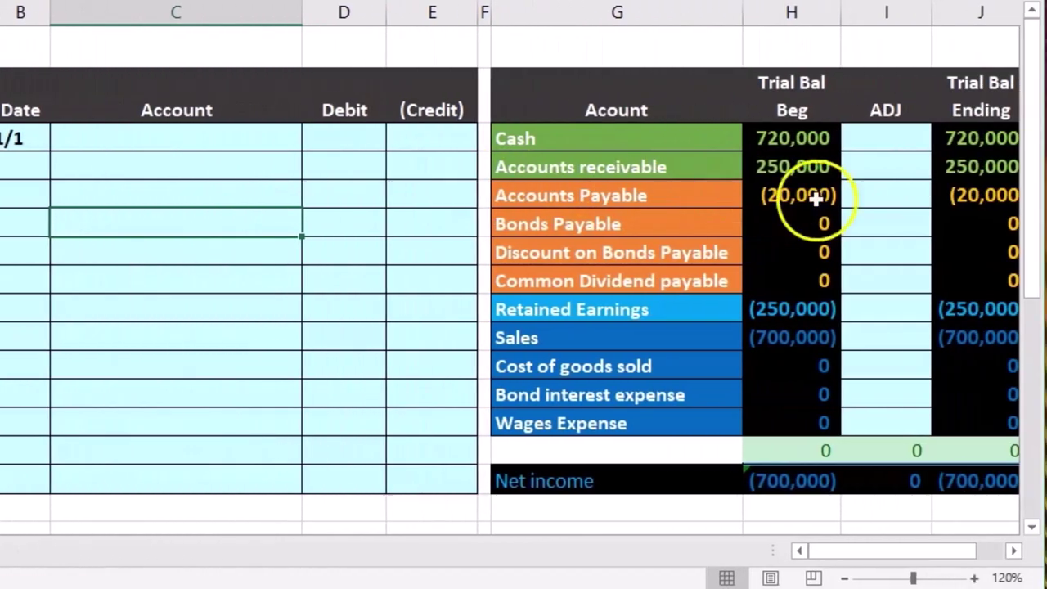
Step: Review the trial balance accounts by group: assets, liabilities, retained earnings, and the income statement accounts from Sales to Wages Expense
click(892, 198)
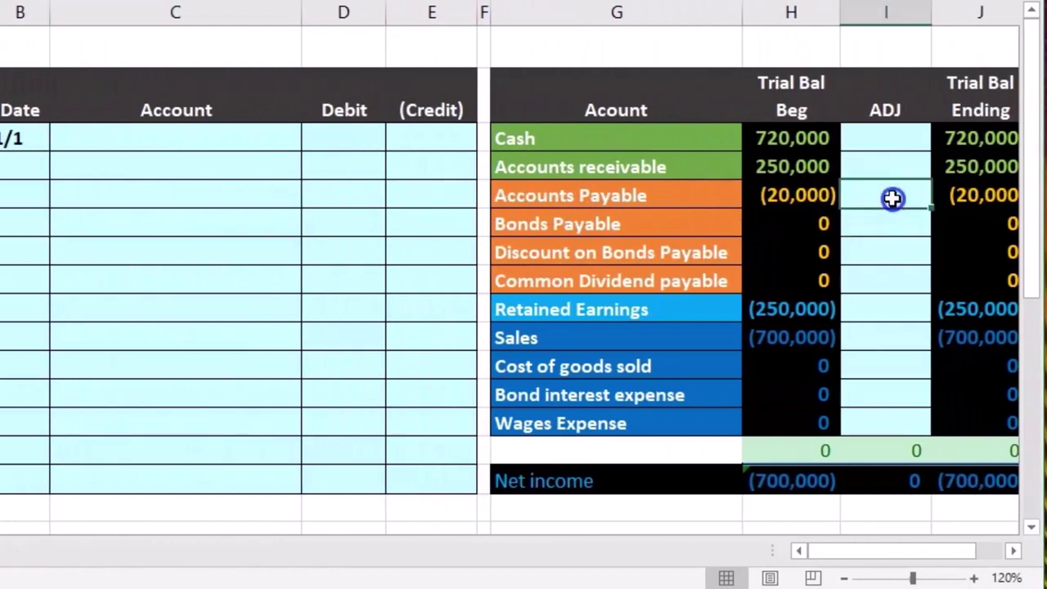
click(690, 144)
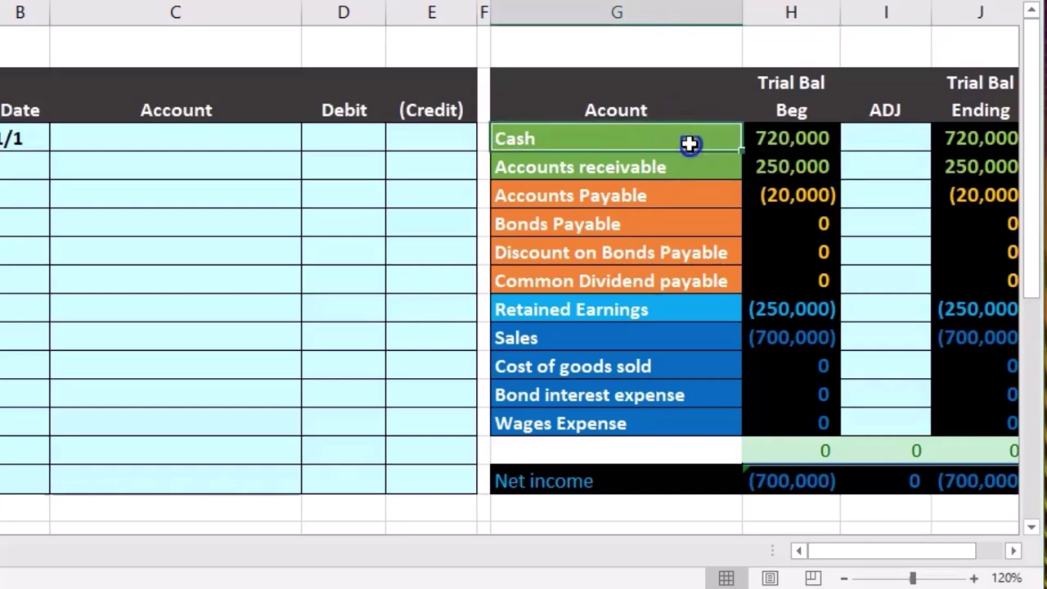
drag(689, 144, 688, 172)
drag(679, 217, 666, 333)
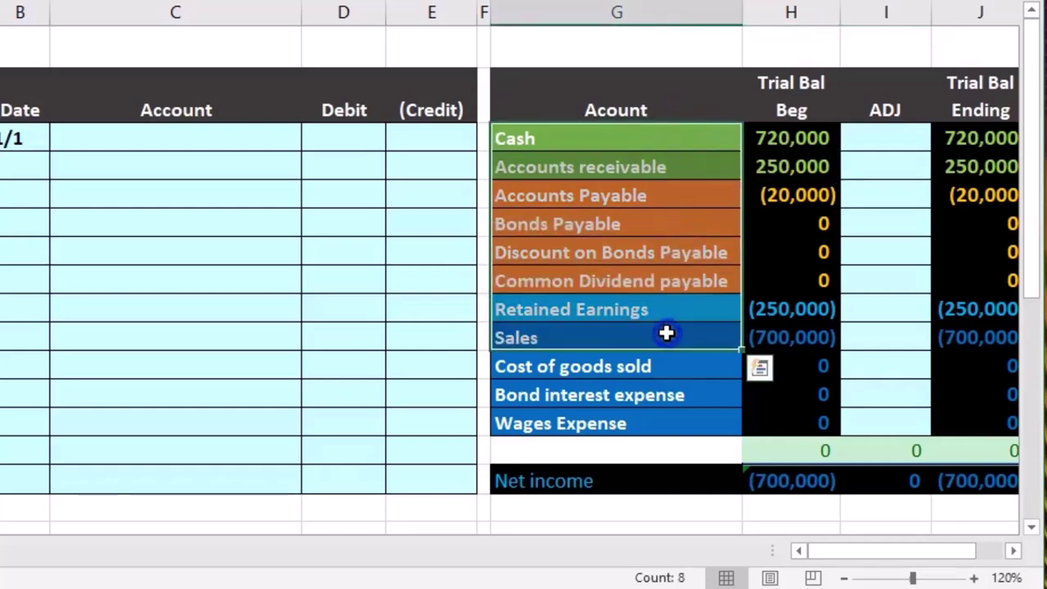
click(650, 166)
click(643, 205)
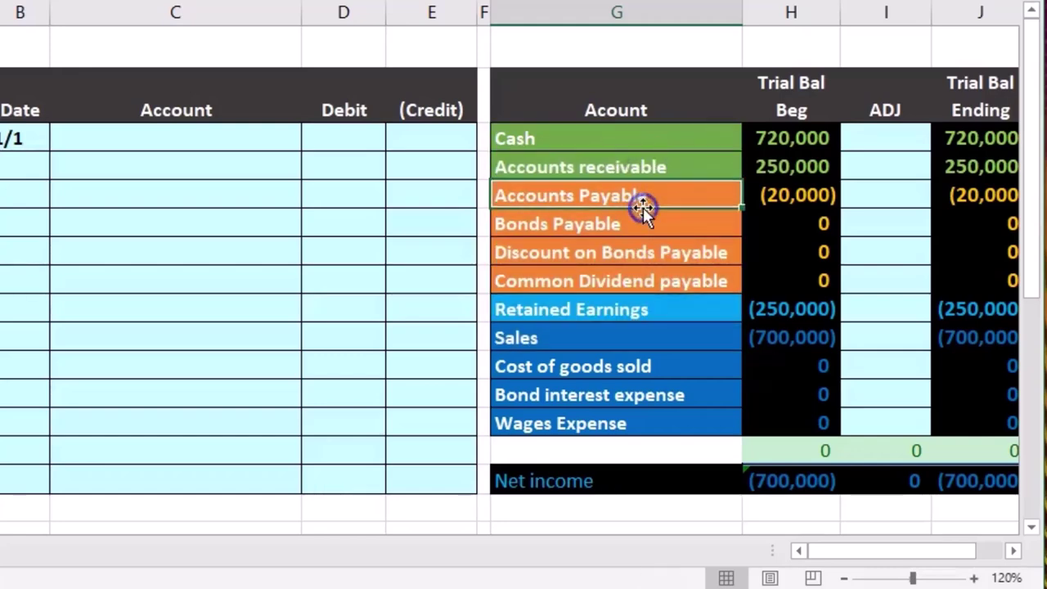
click(619, 304)
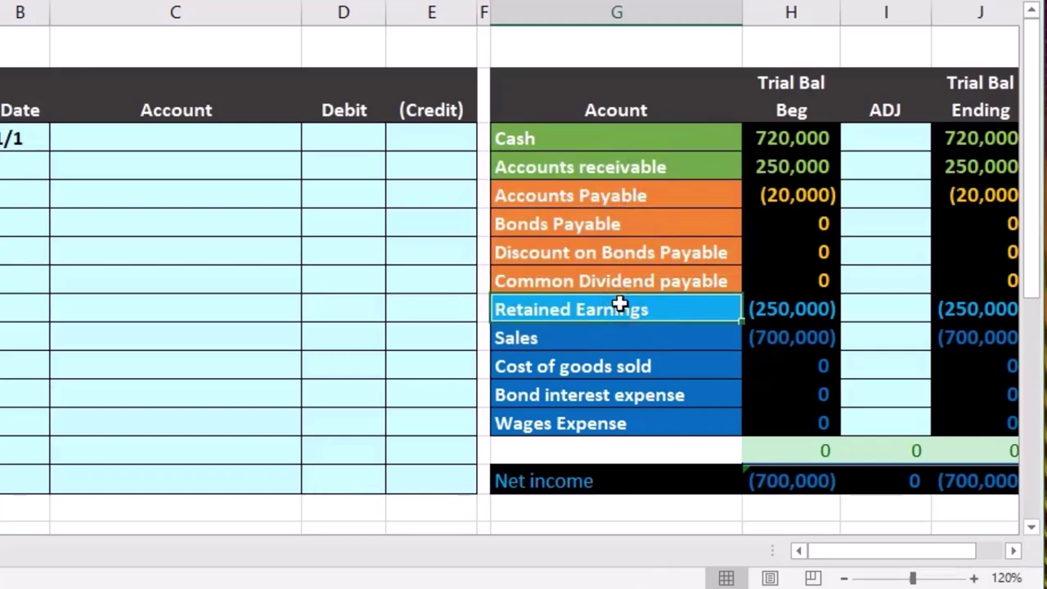
drag(599, 338, 601, 423)
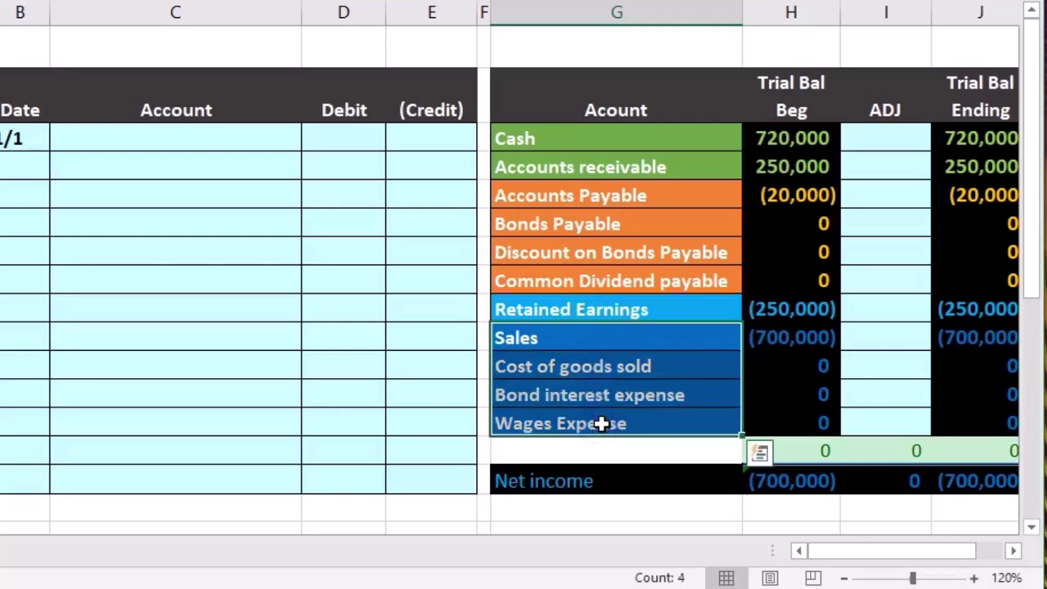
Step: Examine the beginning trial balance amounts and the formulas behind the column total and net income
mouse_move(760, 144)
mouse_down()
mouse_move(760, 155)
mouse_move(802, 160)
mouse_up()
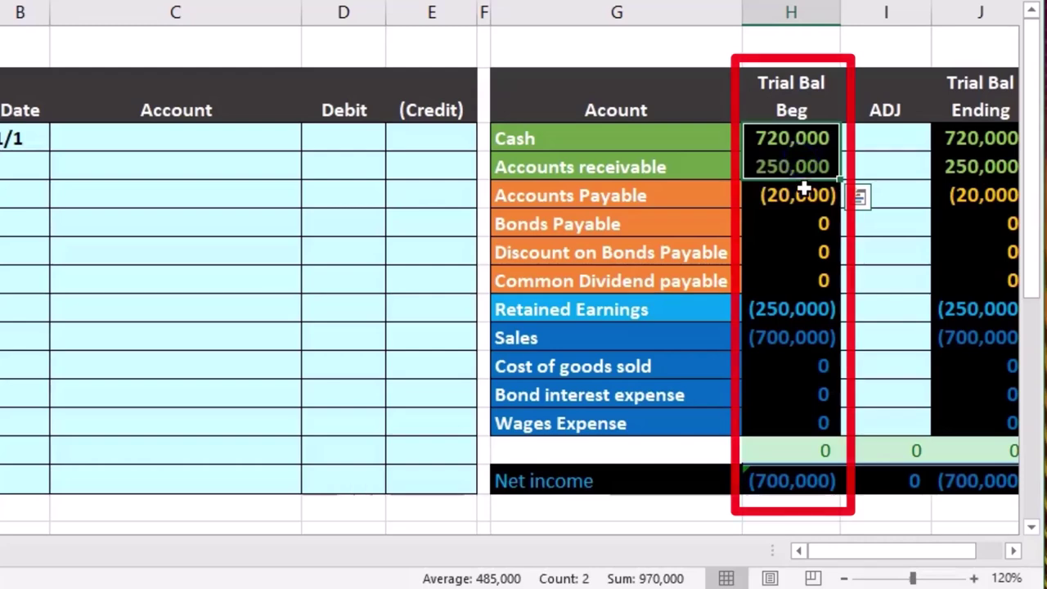
click(802, 189)
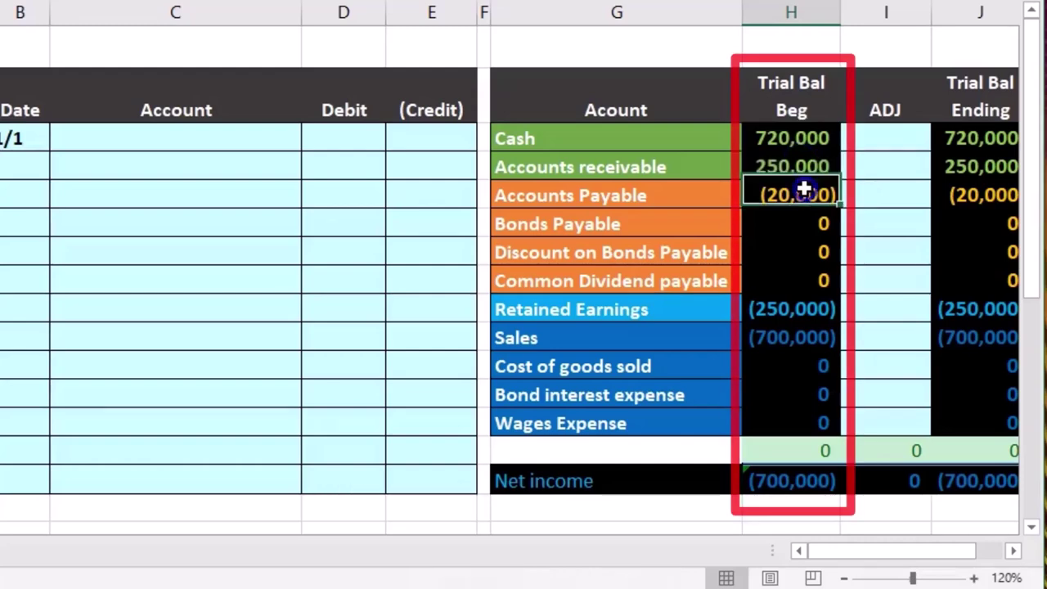
double_click(792, 446)
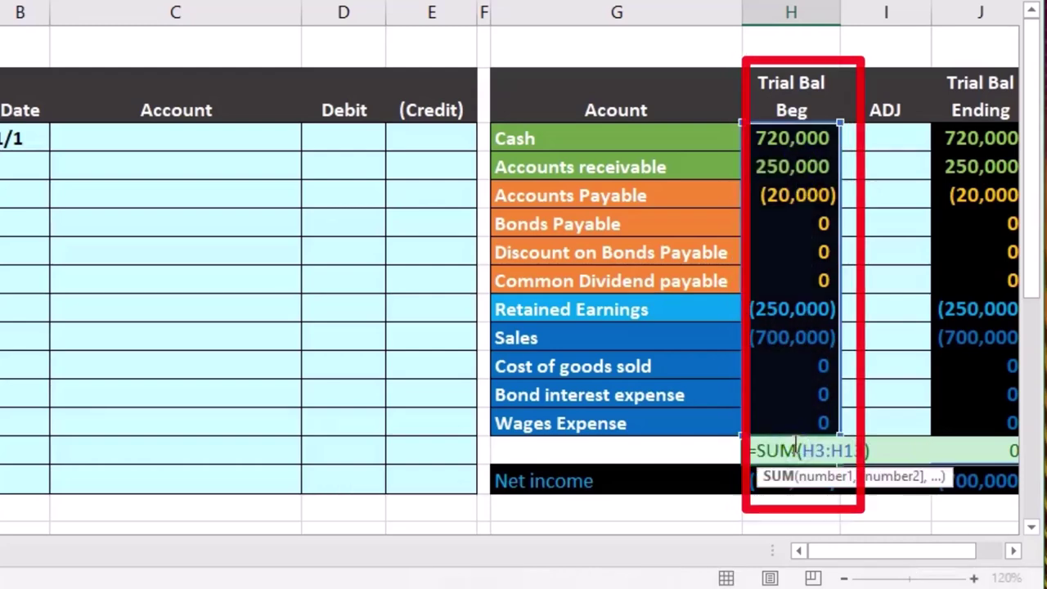
key(Return)
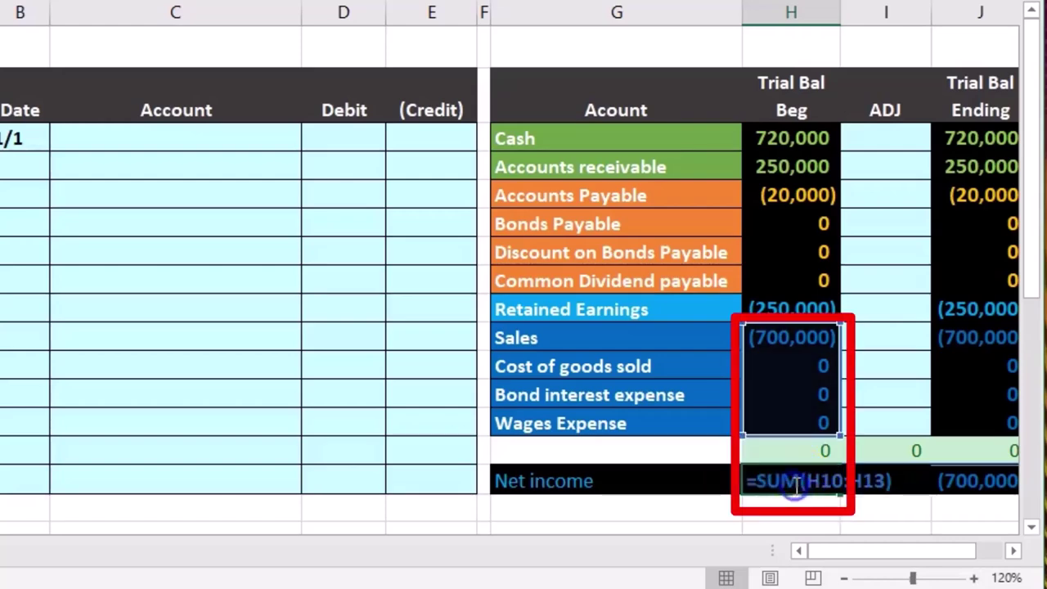
key(Return)
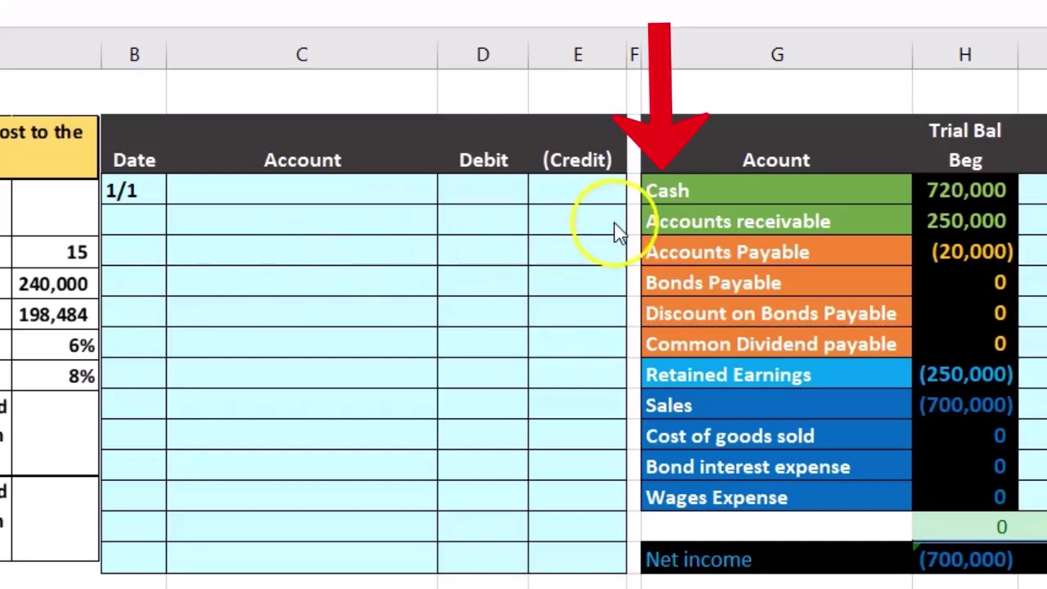
Step: Copy Cash from the trial balance into C3 as values for the 1/1 entry and enter a debit of 198,484 in D3
click(724, 186)
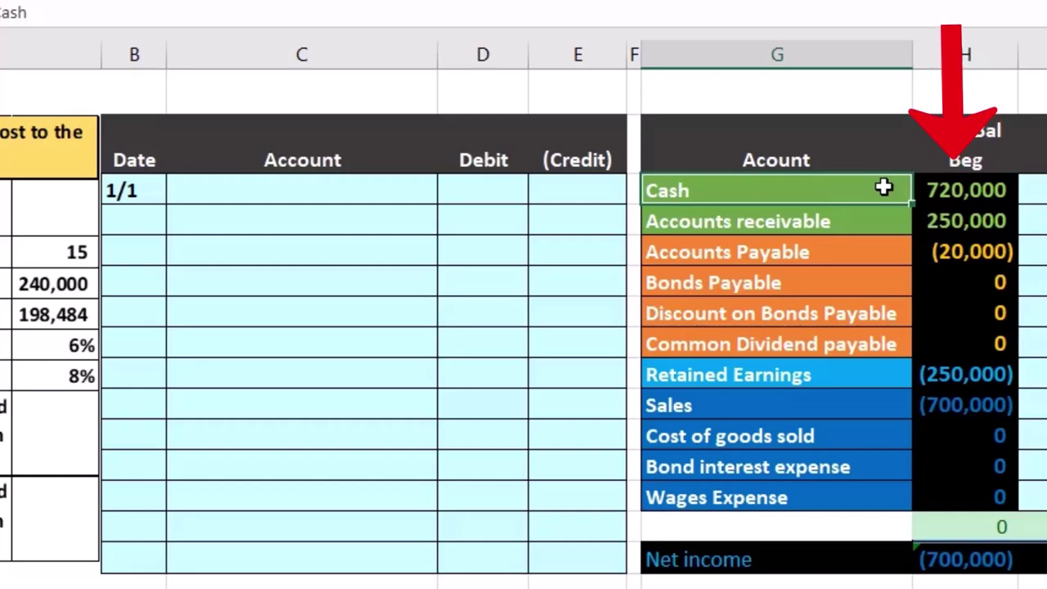
right_click(883, 187)
click(900, 231)
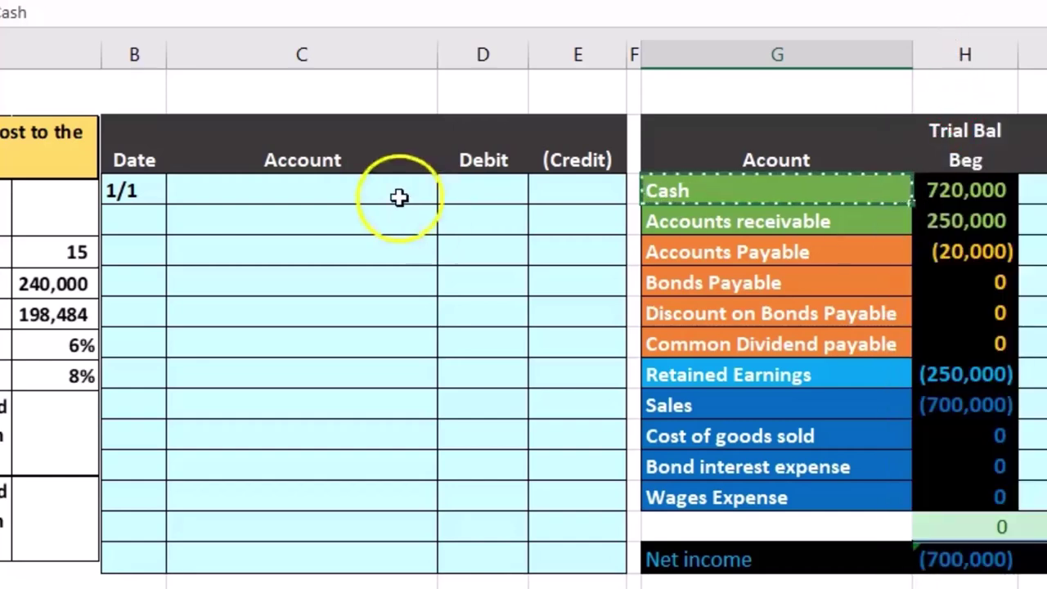
click(358, 190)
right_click(358, 190)
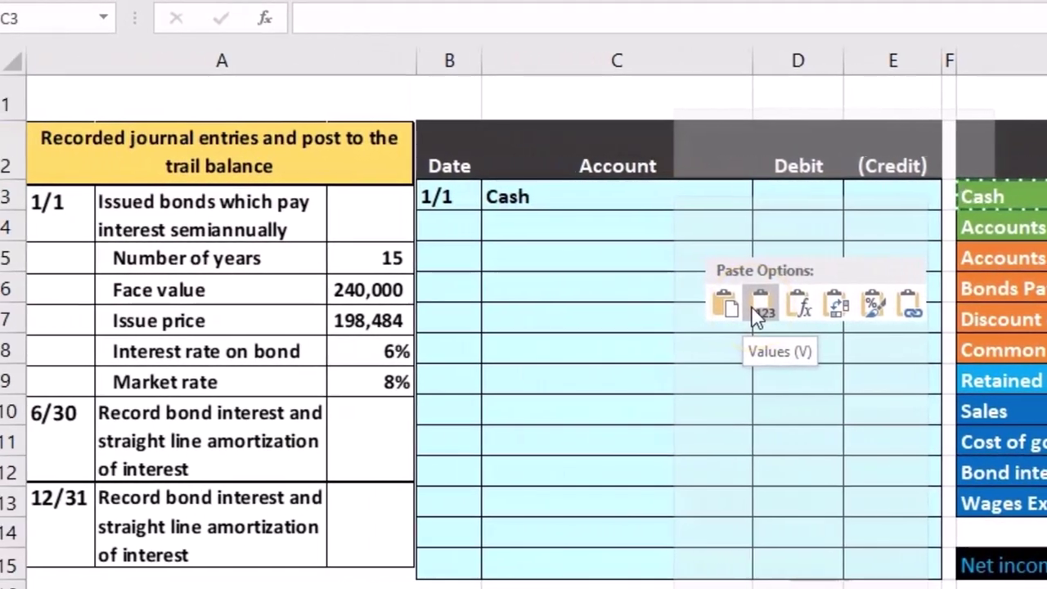
click(659, 311)
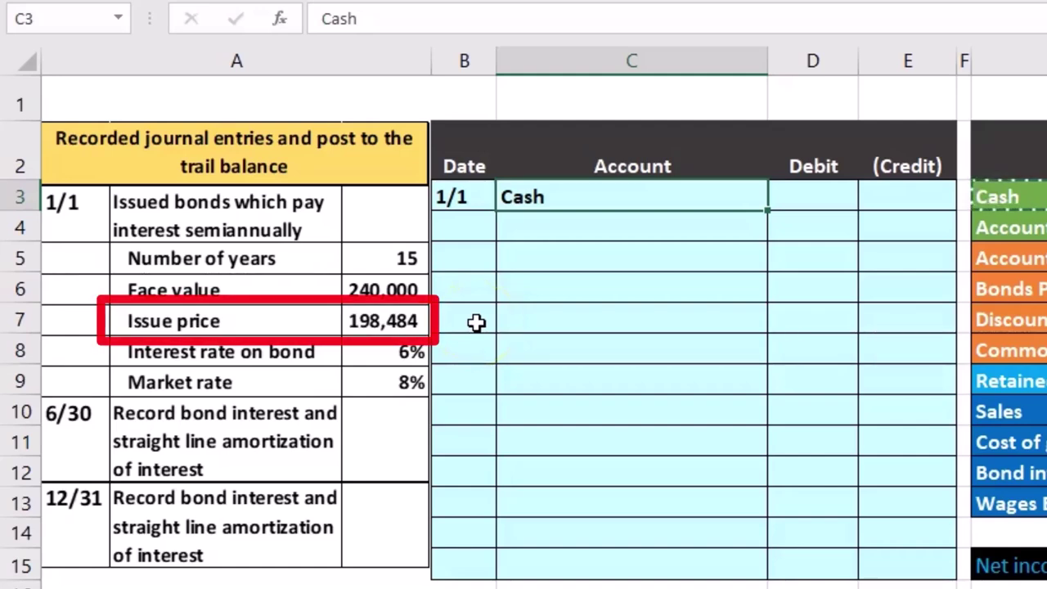
click(817, 199)
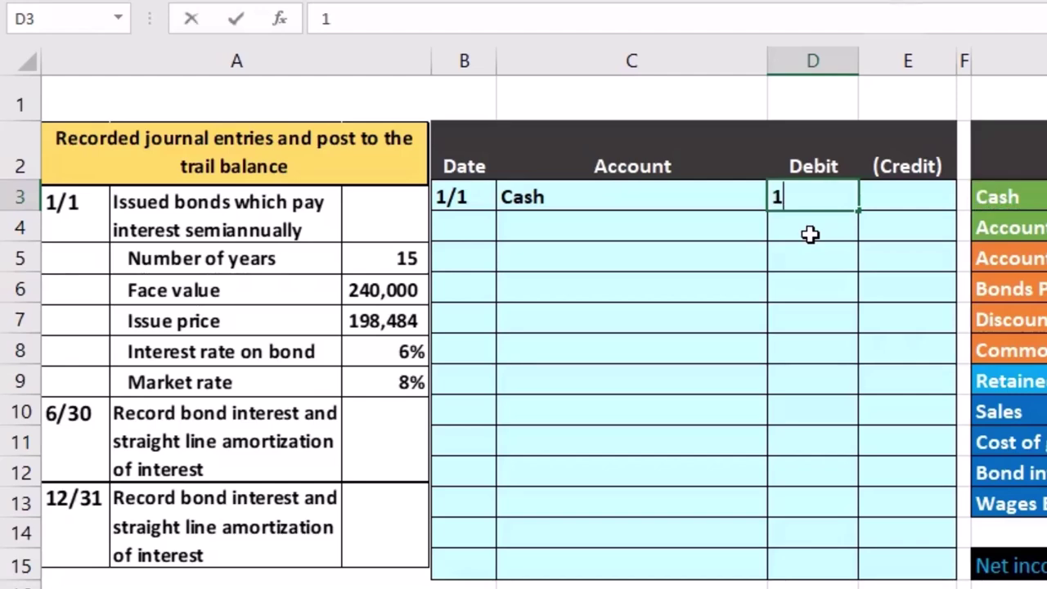
key(Return)
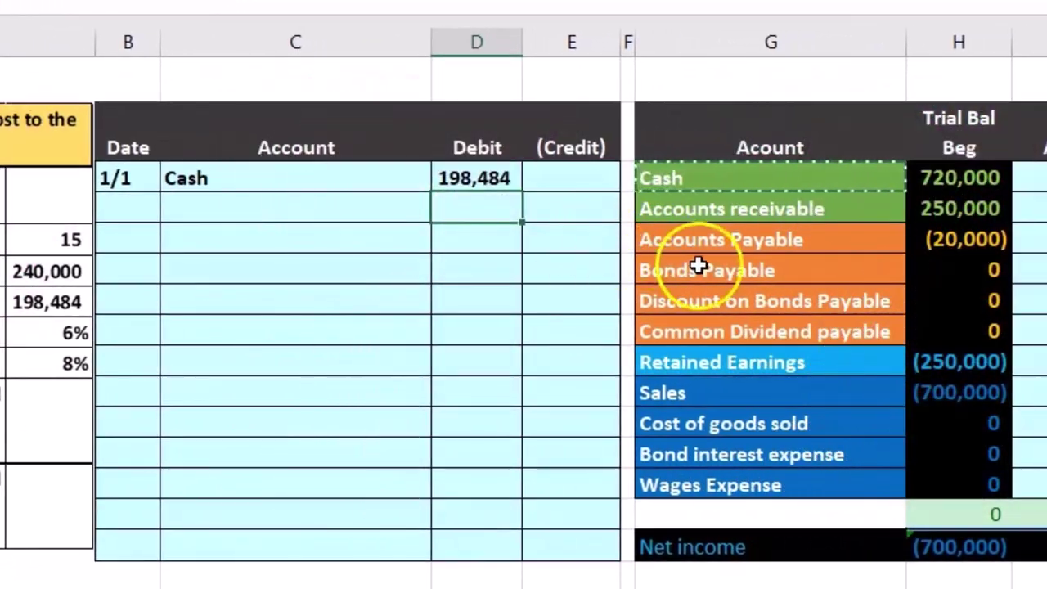
Step: Copy Bonds Payable from the trial balance into C4 as values and indent it one level
click(698, 267)
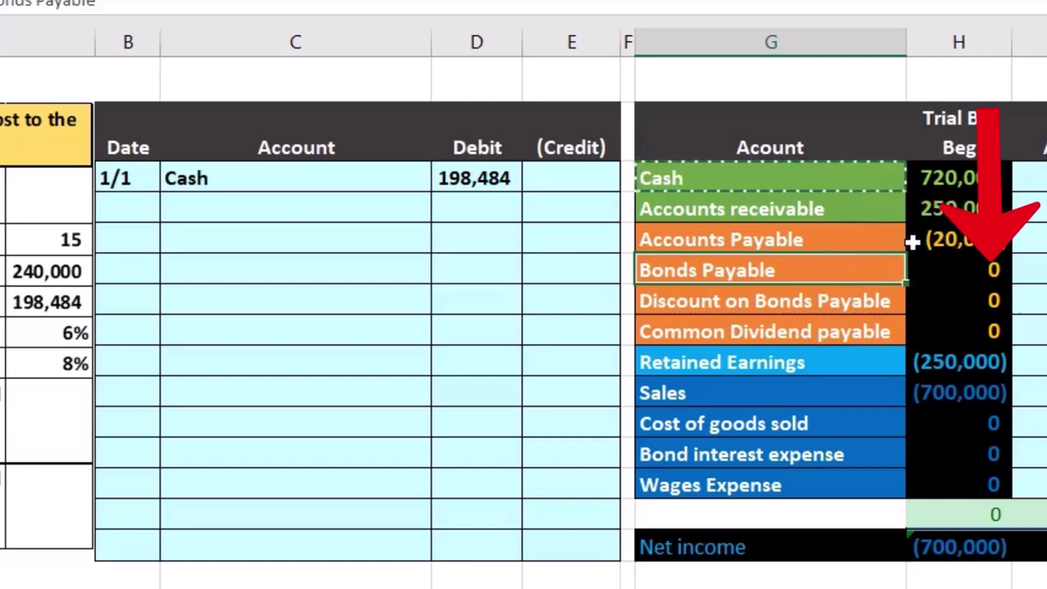
right_click(867, 271)
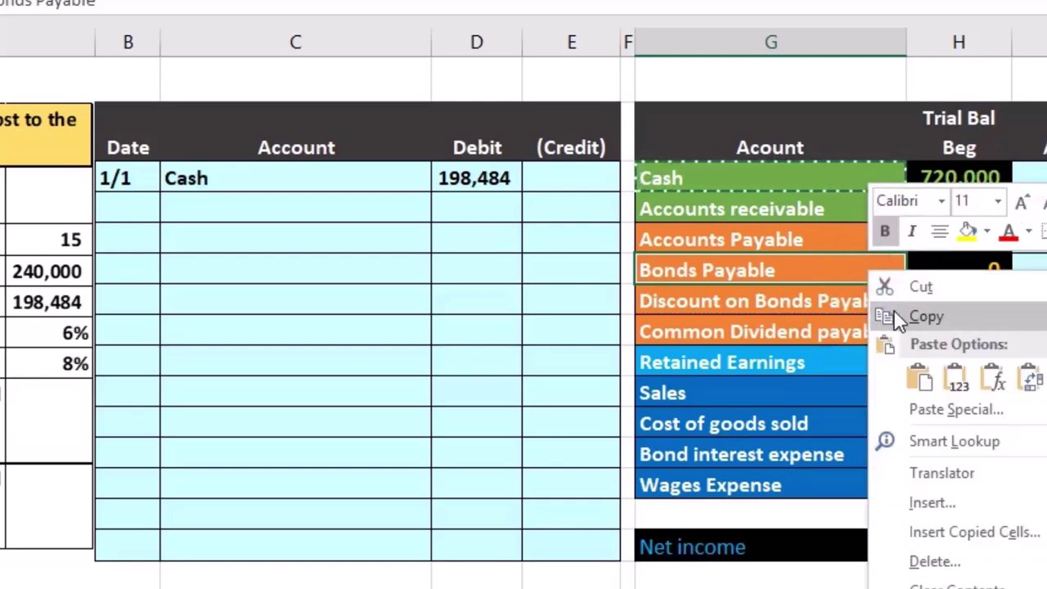
click(895, 314)
click(339, 211)
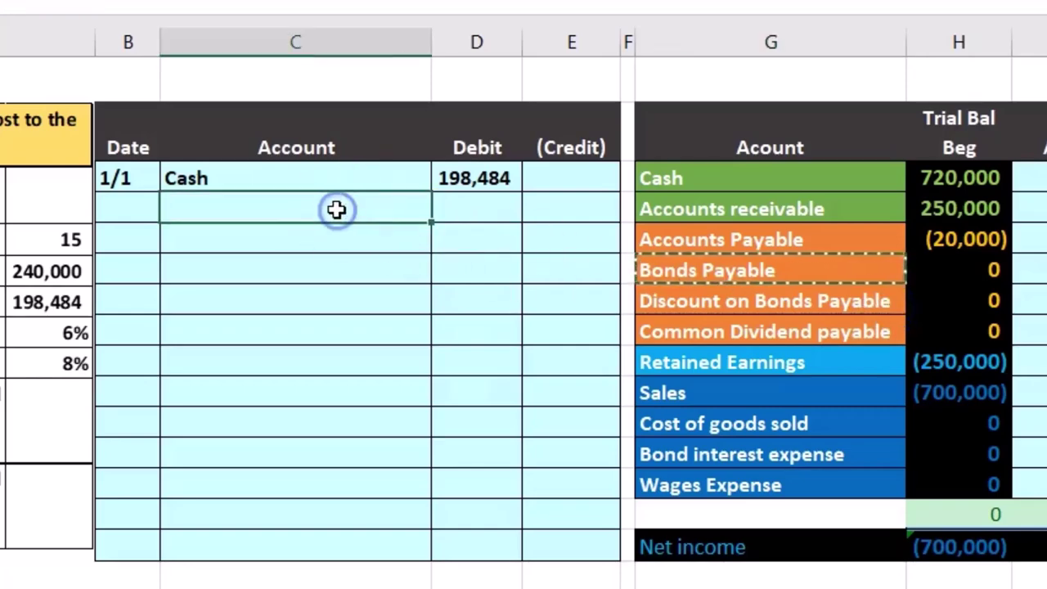
right_click(359, 224)
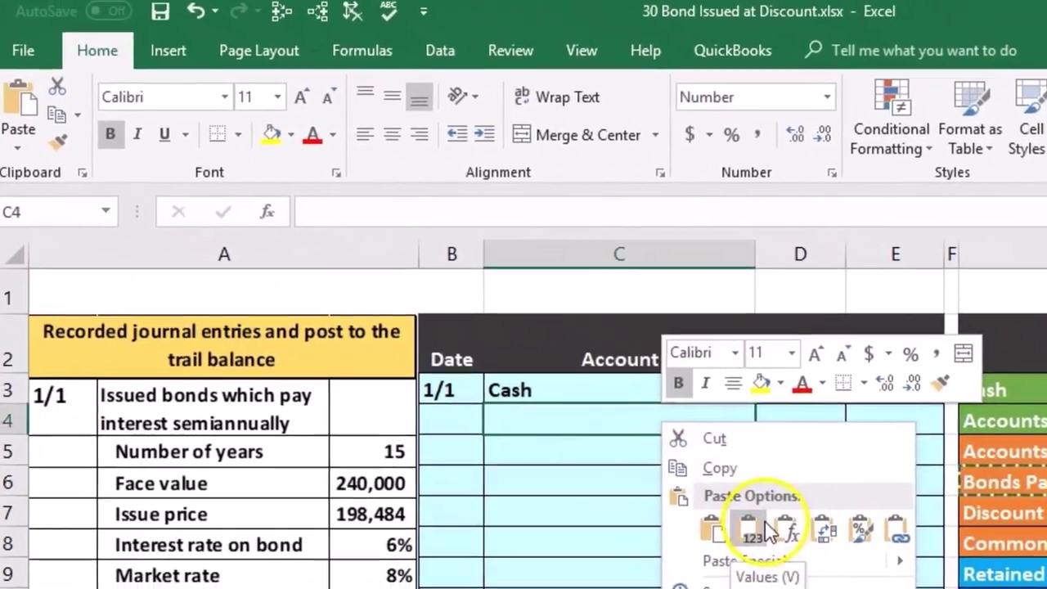
click(463, 330)
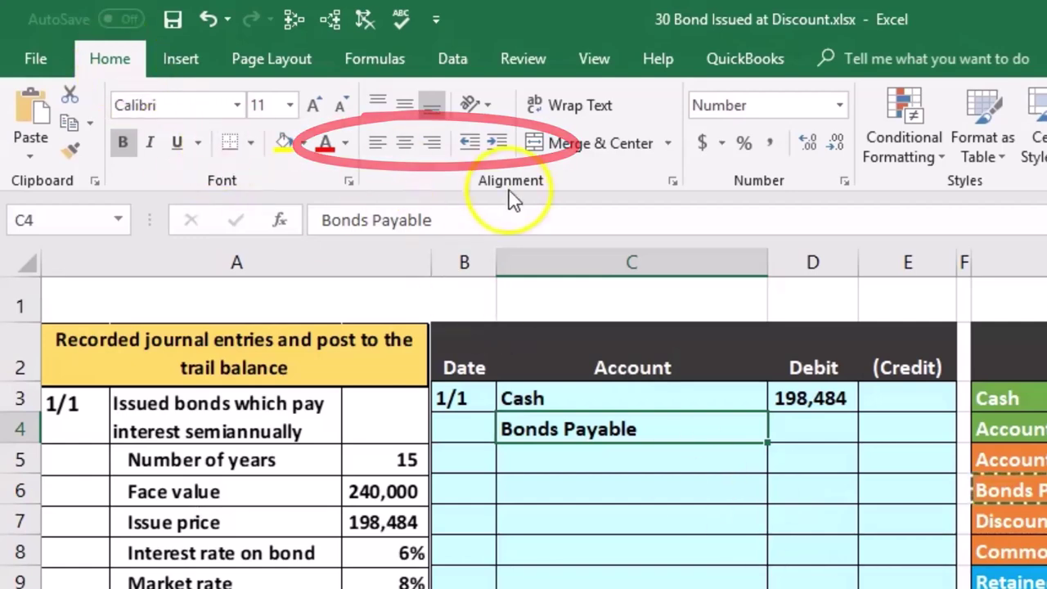
click(498, 143)
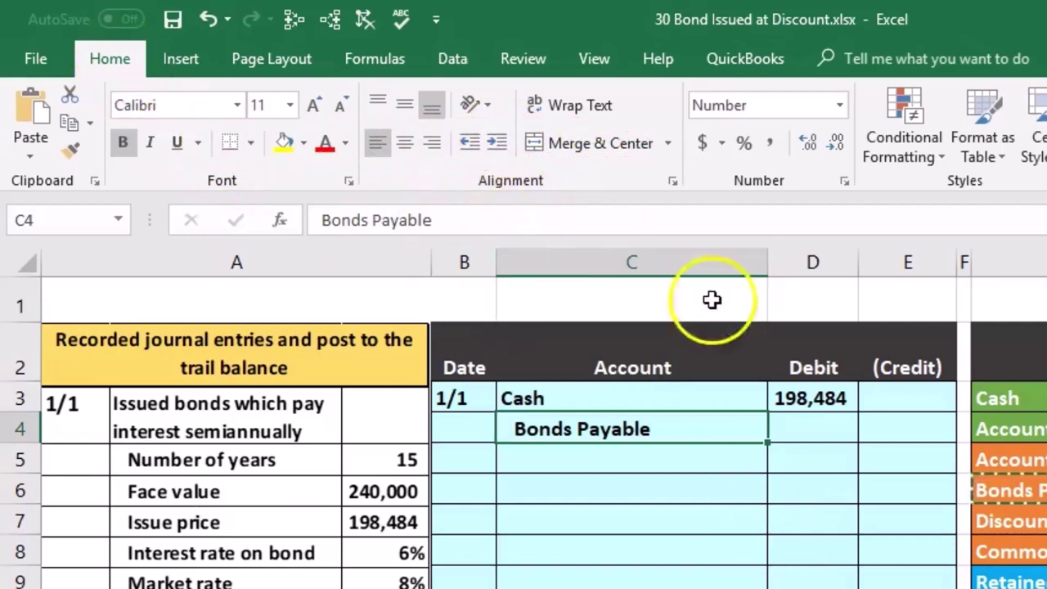
Step: Enter the bond's face value as a credit of -240000 for Bonds Payable in E4
click(918, 434)
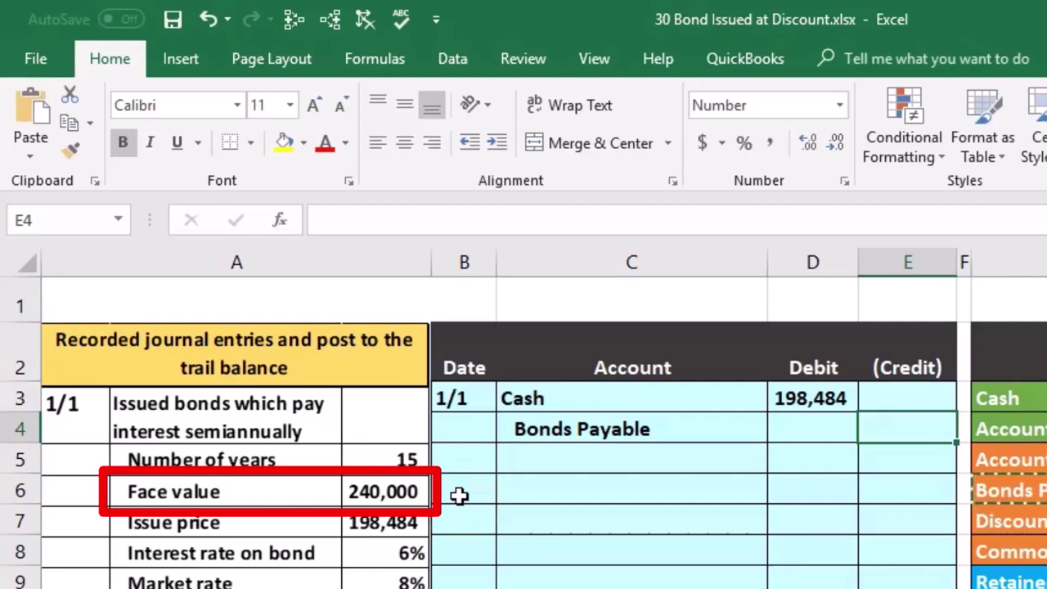
text(-24)
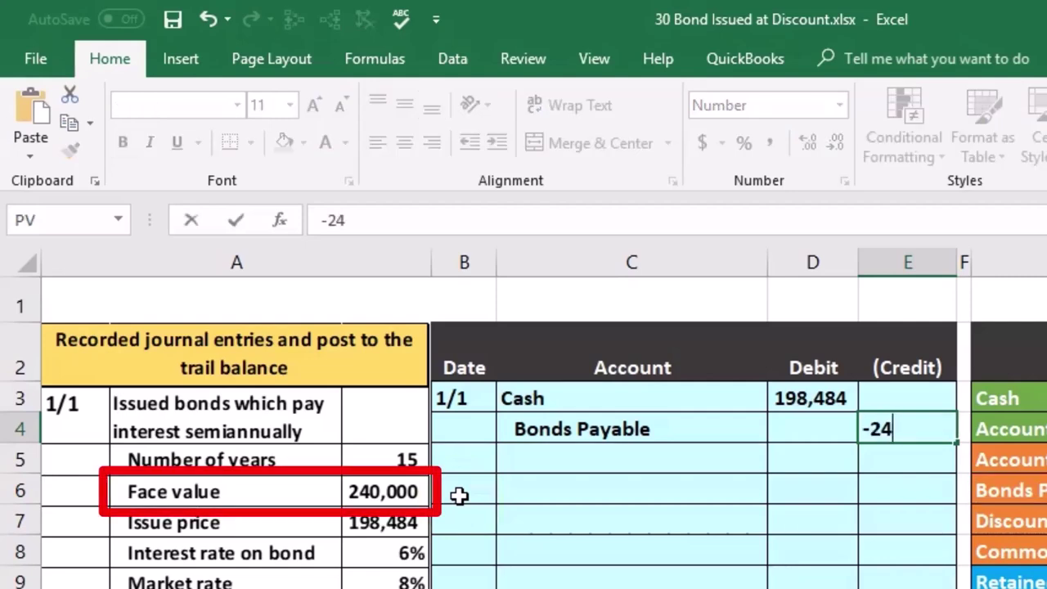
text(0000)
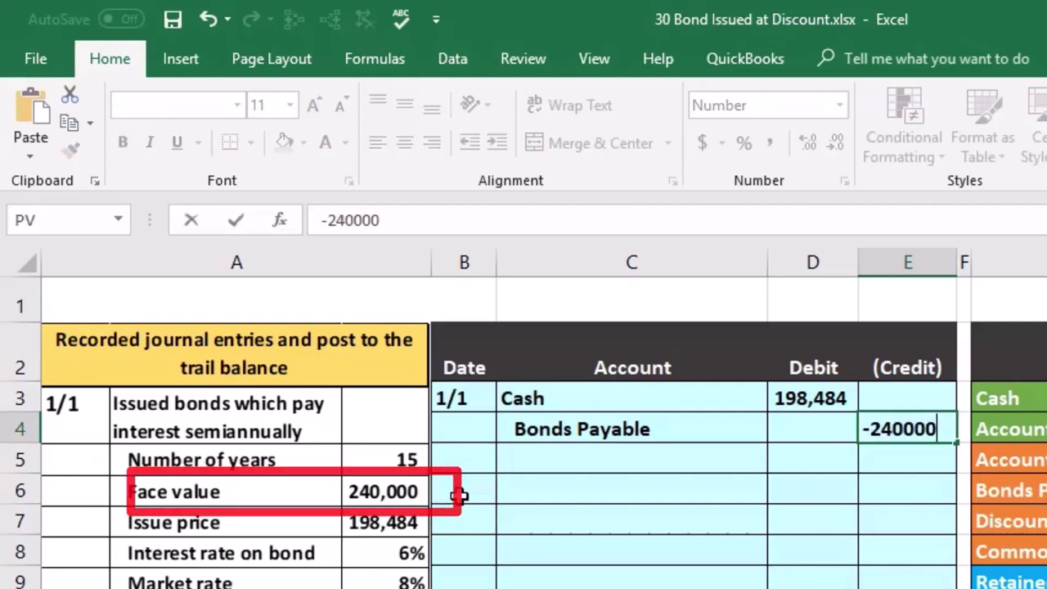
key(Return)
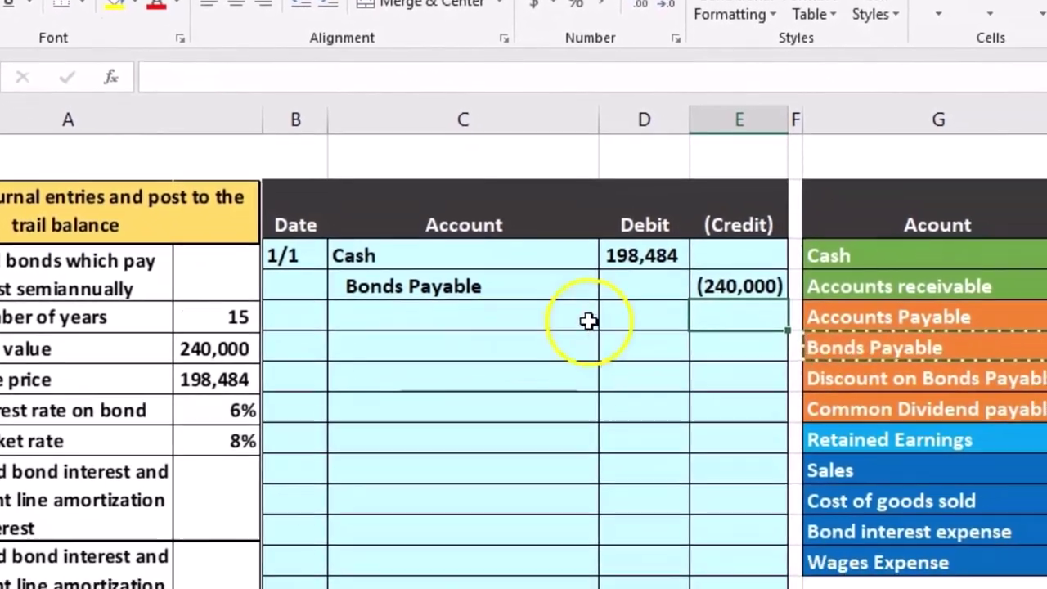
Step: Calculate the balancing debit in D5 with the formula -SUM(D3:E4) and check the resulting cell
click(787, 467)
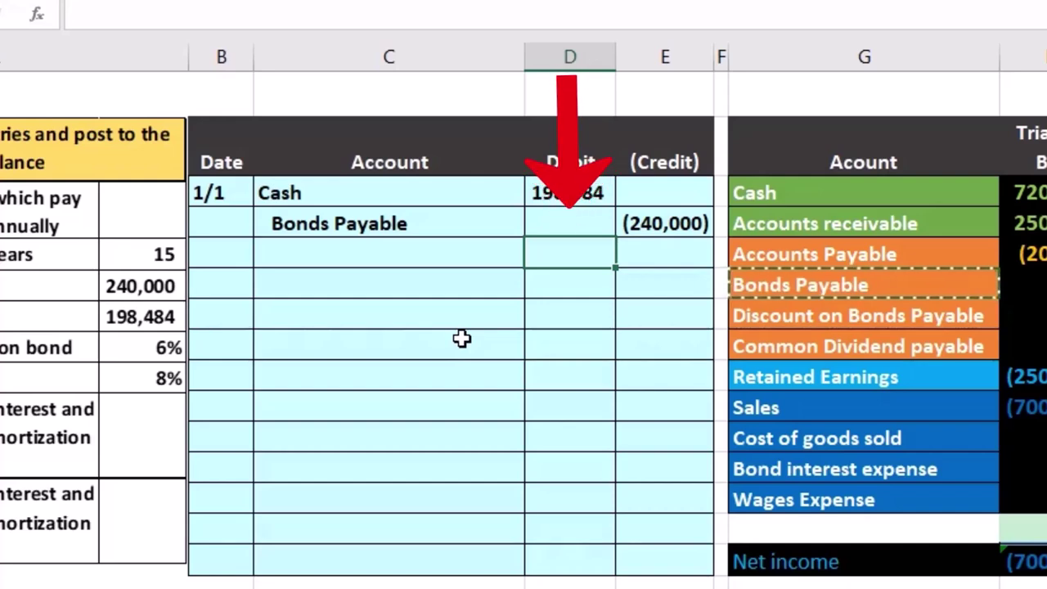
text(sum)
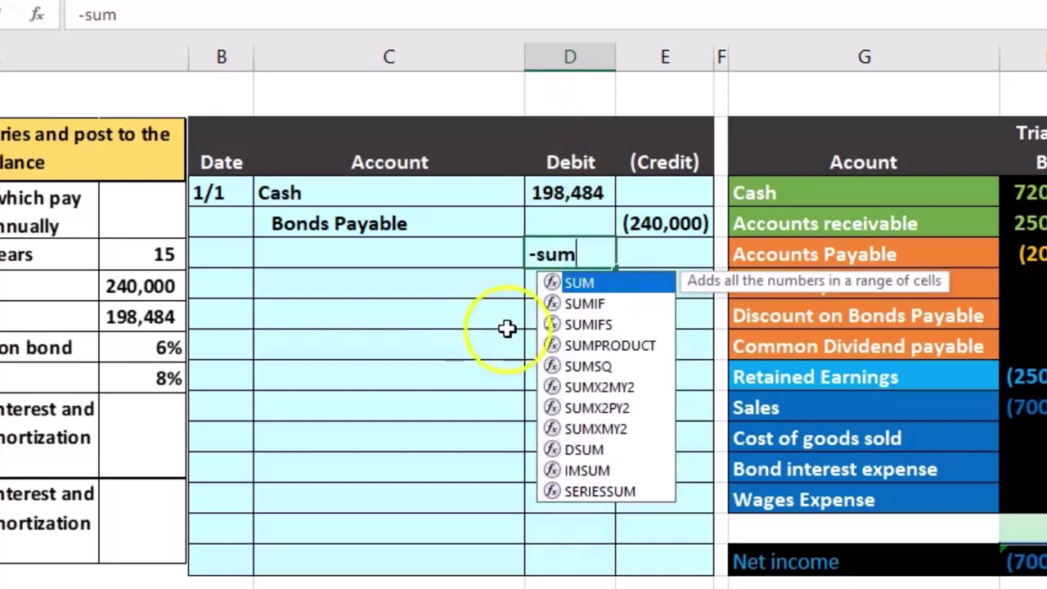
double_click(579, 283)
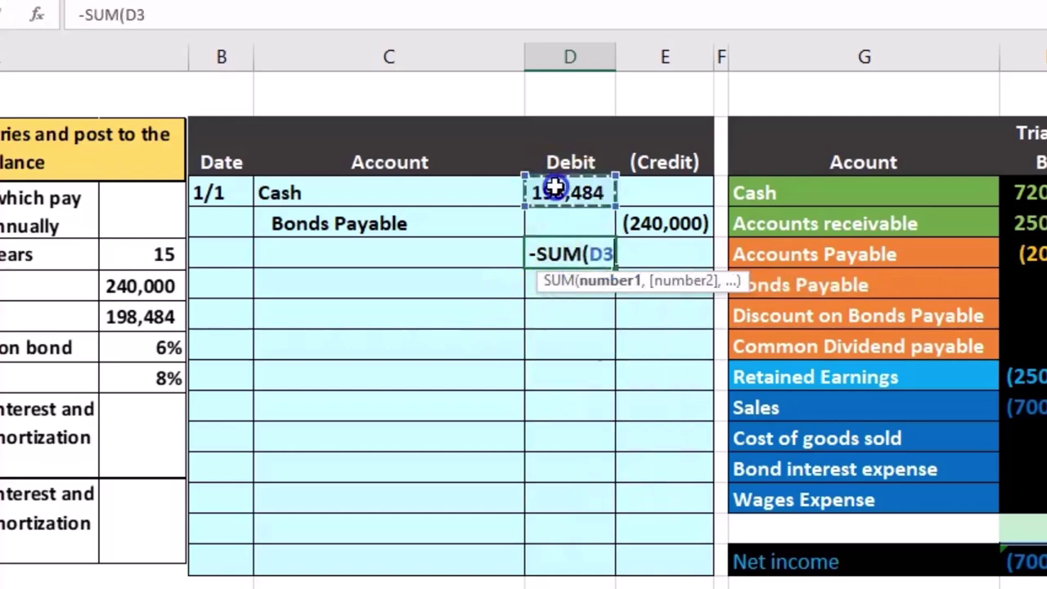
drag(554, 188, 667, 215)
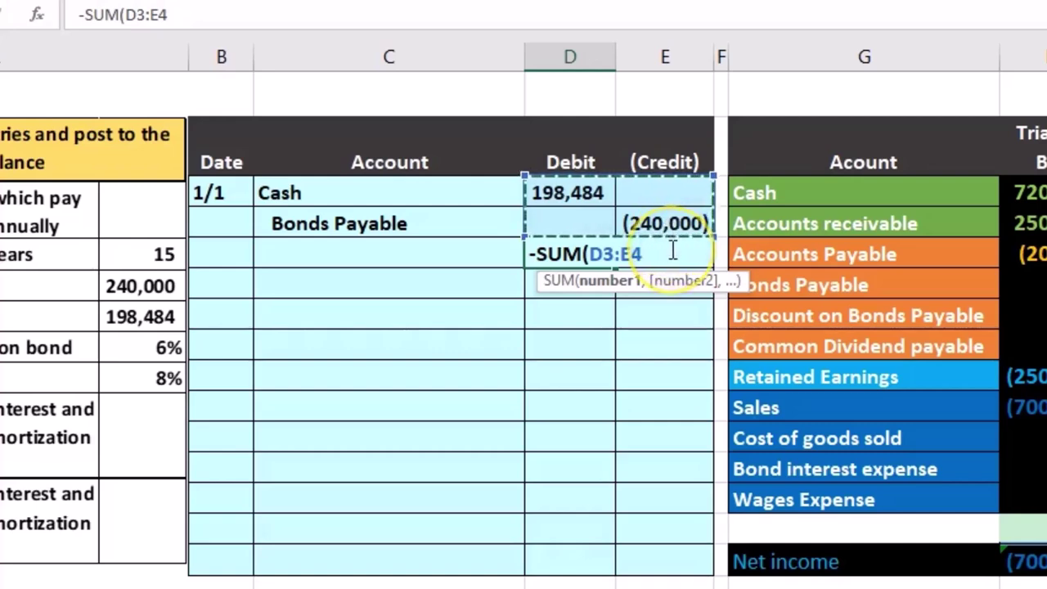
key(Return)
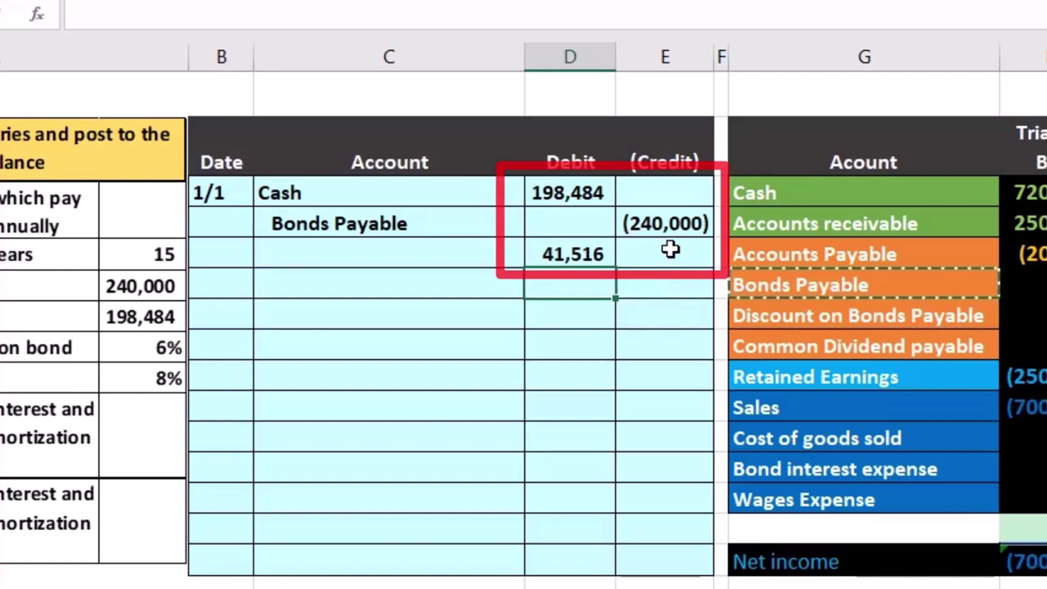
click(605, 255)
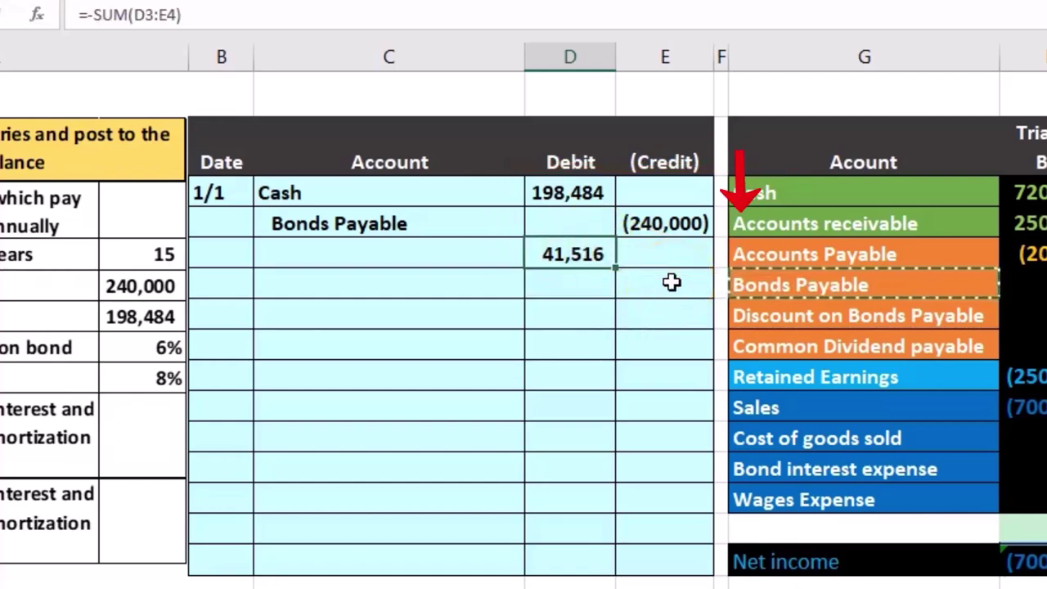
Step: Copy Discount on Bonds Payable from the trial balance into C5 as values and review the entry's debit and credit amounts
click(788, 324)
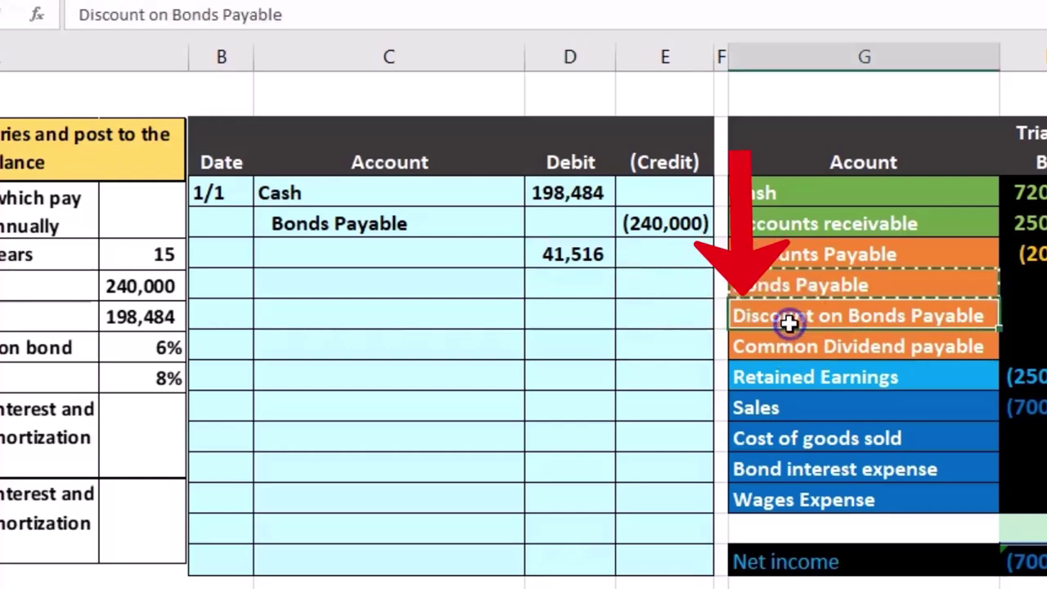
right_click(851, 319)
click(872, 365)
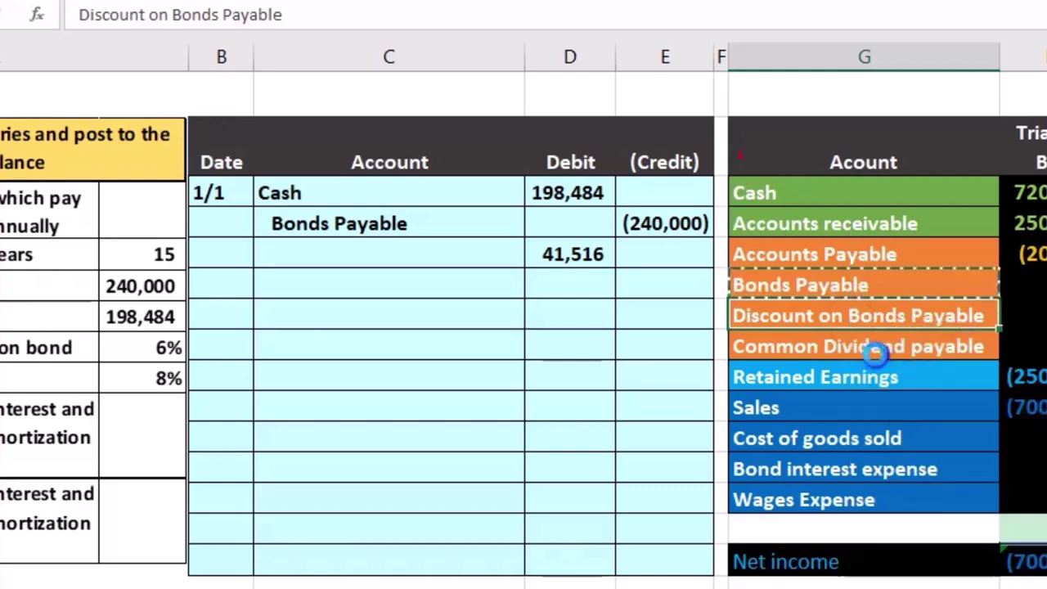
click(453, 241)
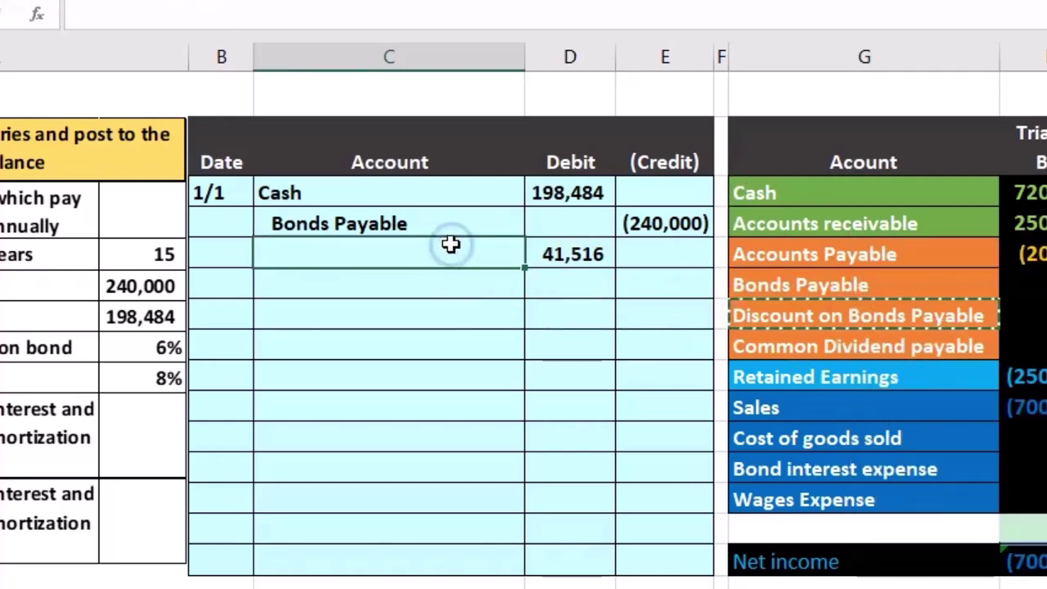
right_click(451, 247)
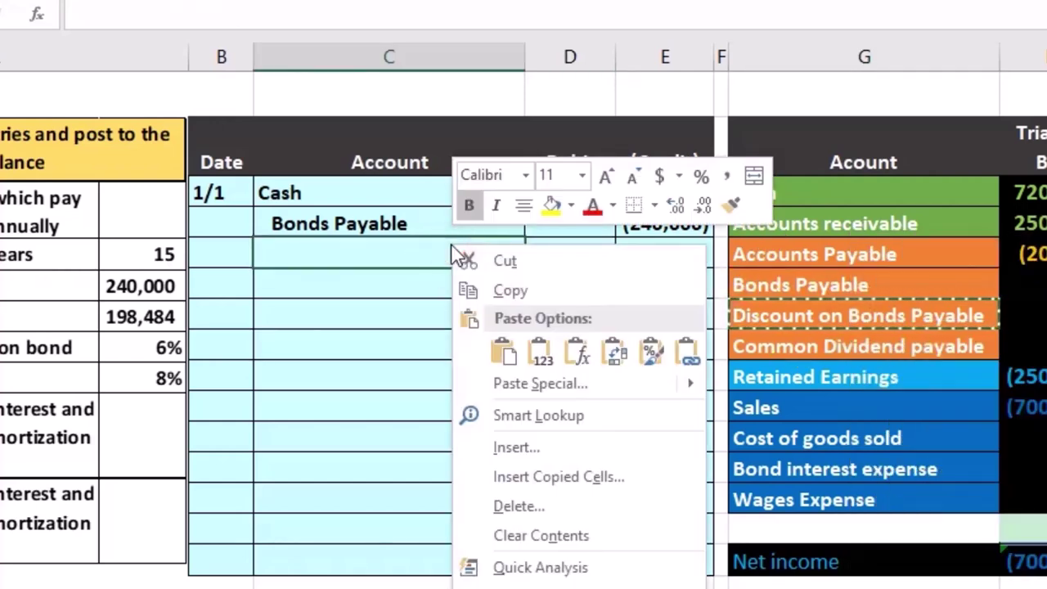
click(536, 350)
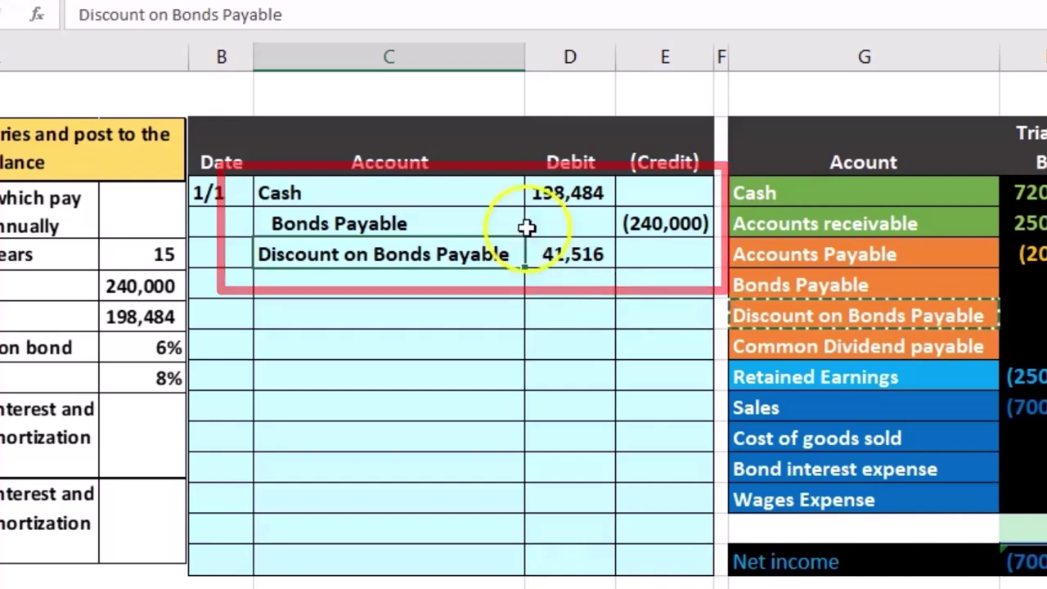
drag(496, 199, 643, 236)
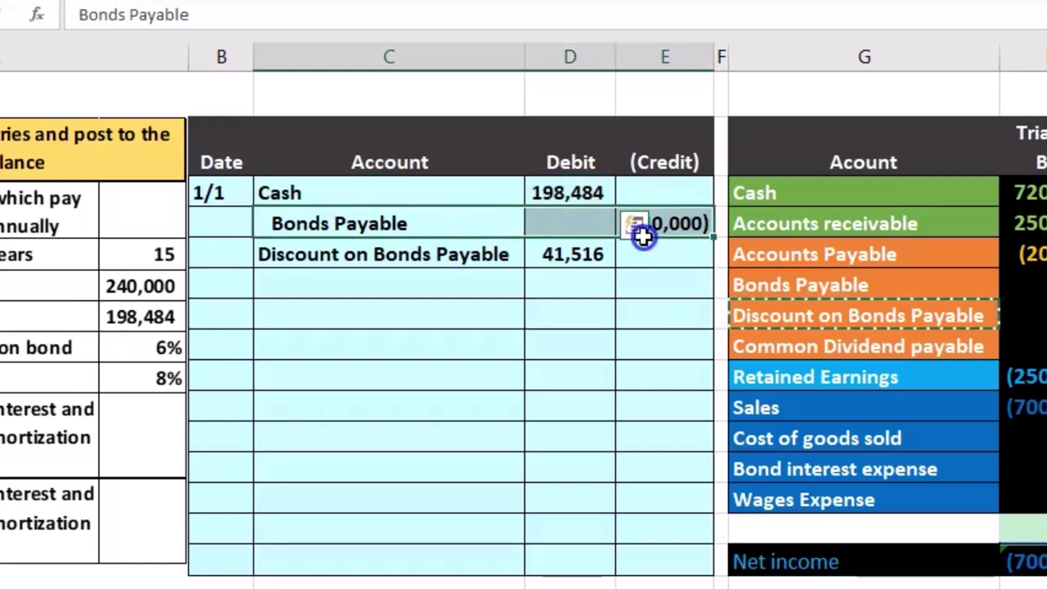
click(549, 253)
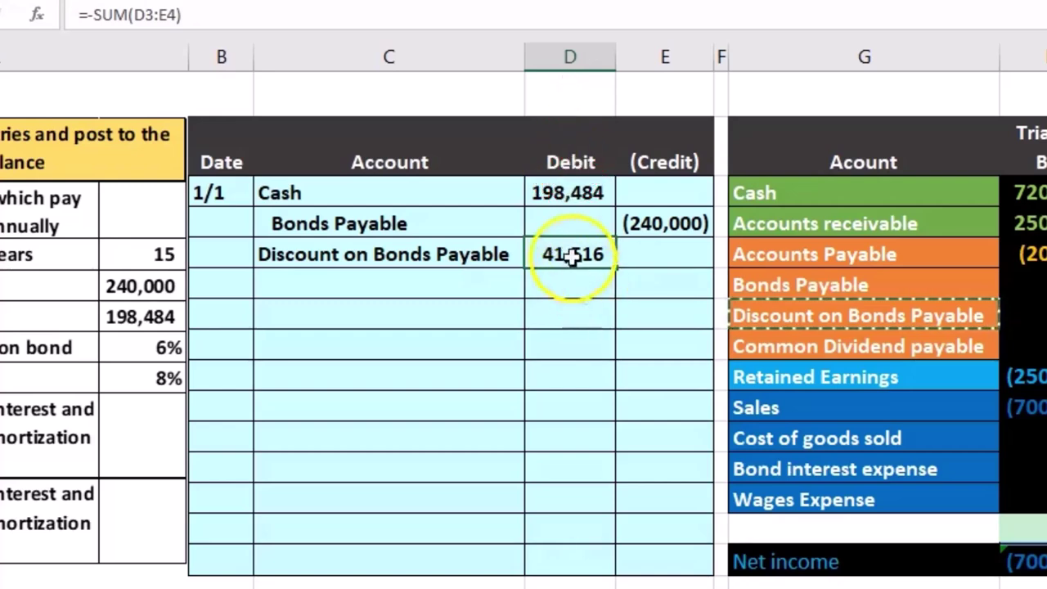
click(565, 192)
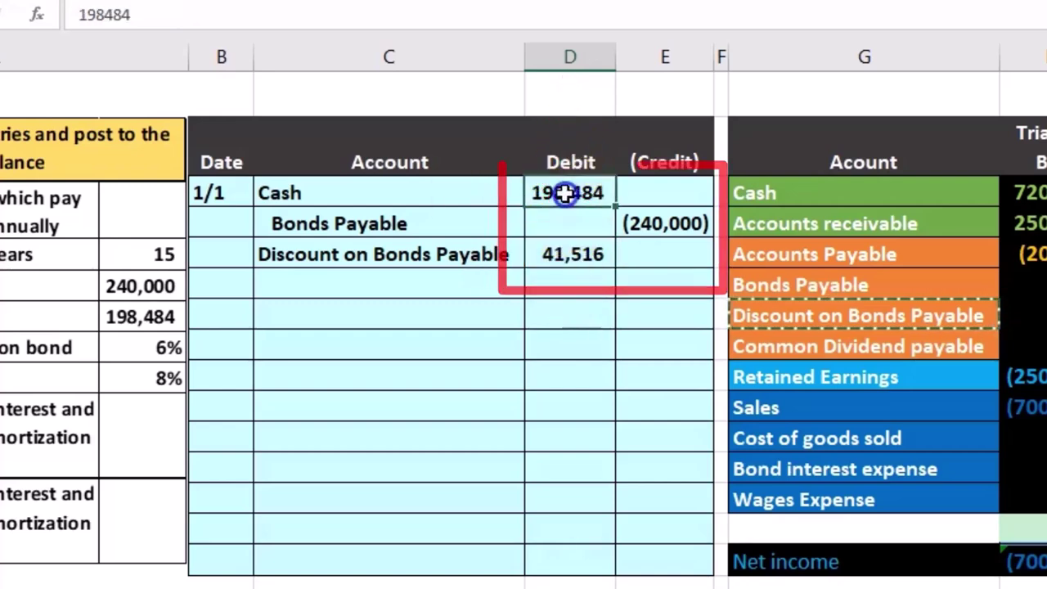
click(661, 225)
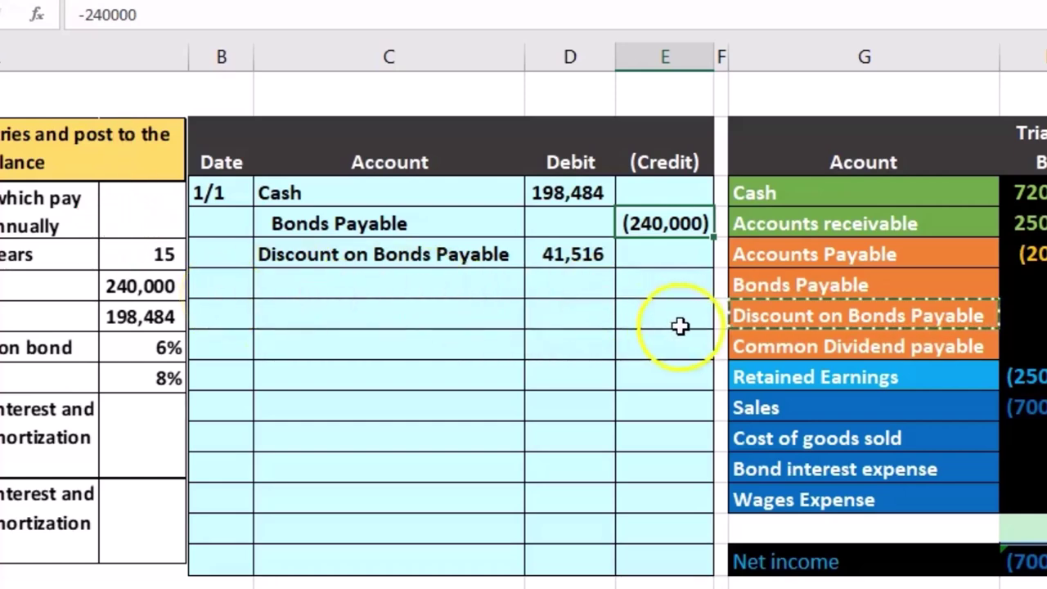
Step: Post the Cash debit to the trial balance adjustment in I3 with the formula =D3 and check the ending Cash balance
drag(511, 192, 544, 192)
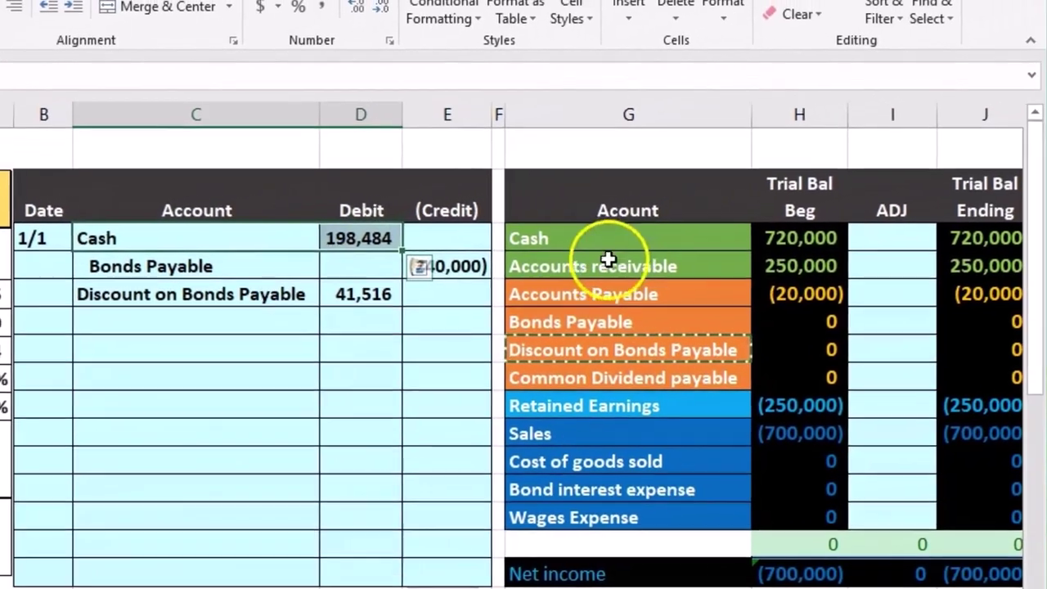
drag(608, 259, 751, 253)
click(864, 230)
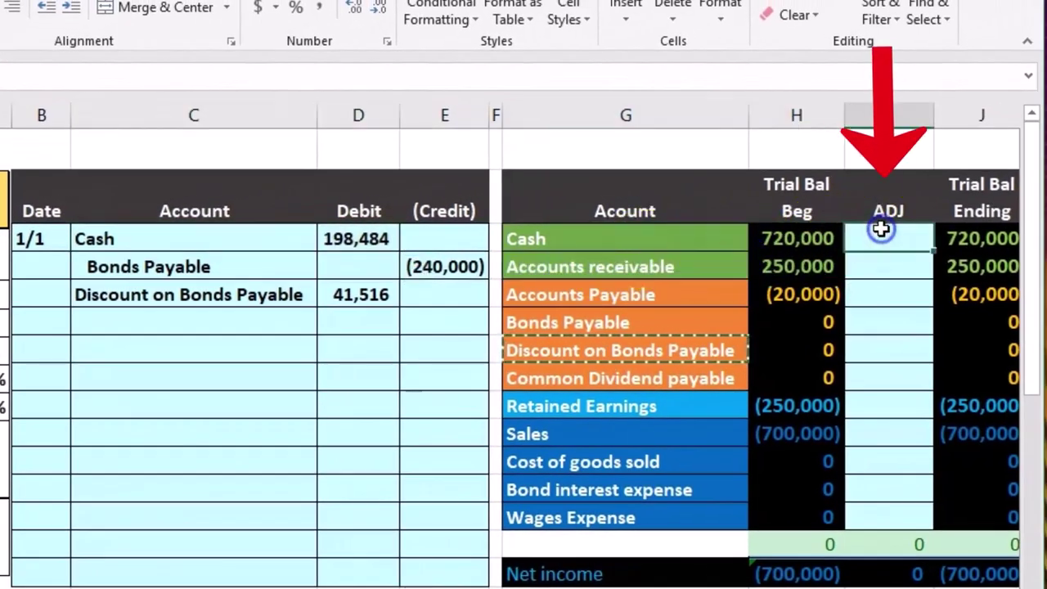
text(=)
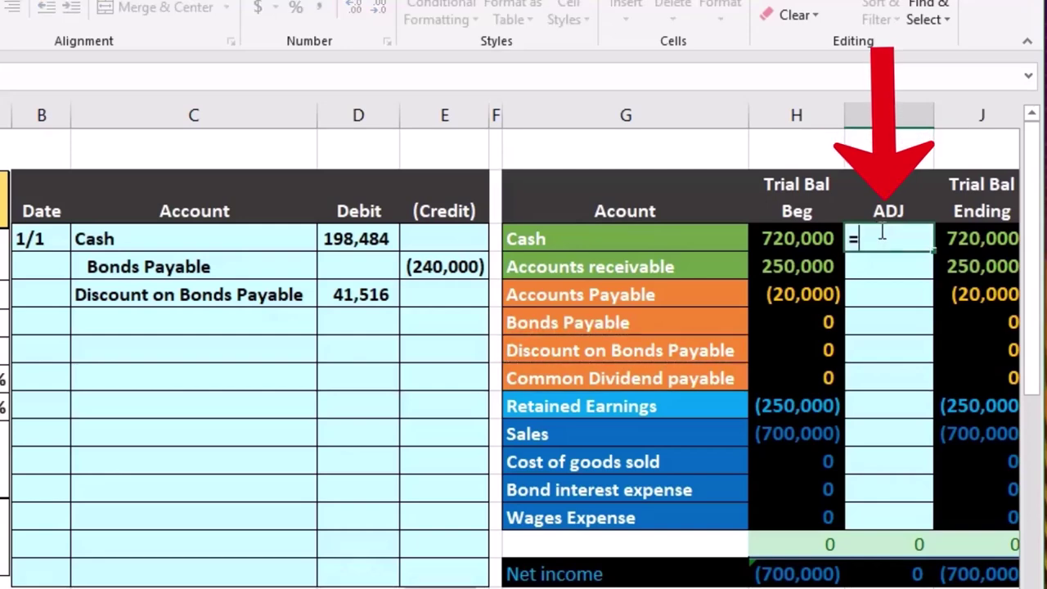
click(374, 236)
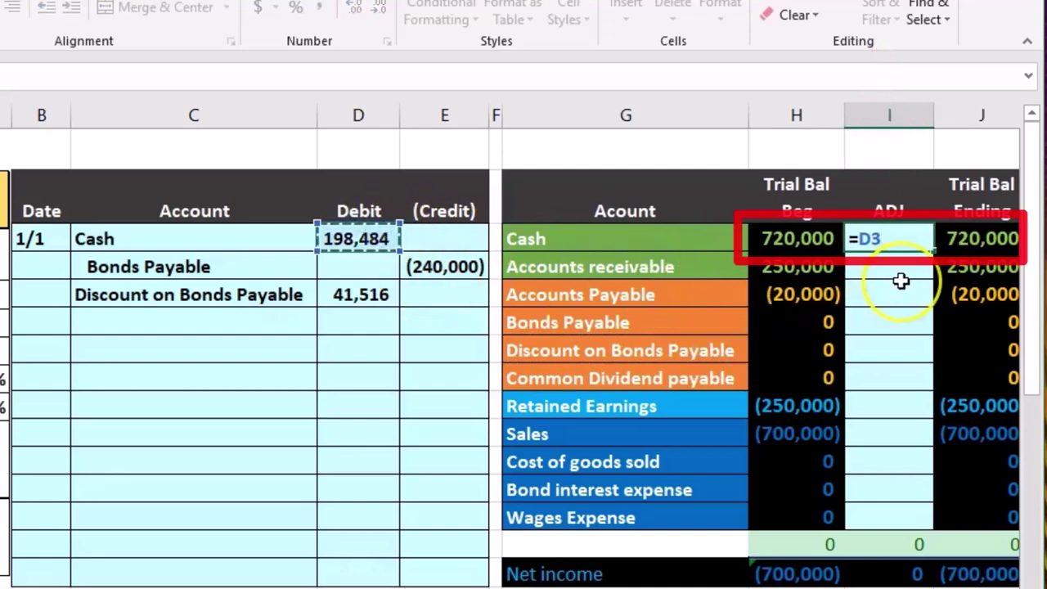
key(Return)
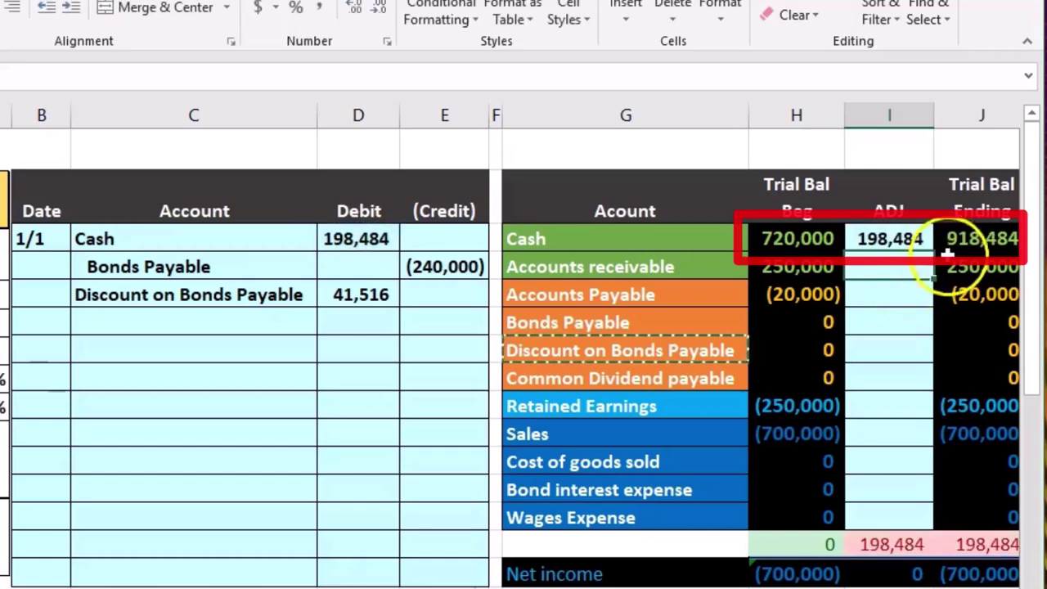
click(957, 238)
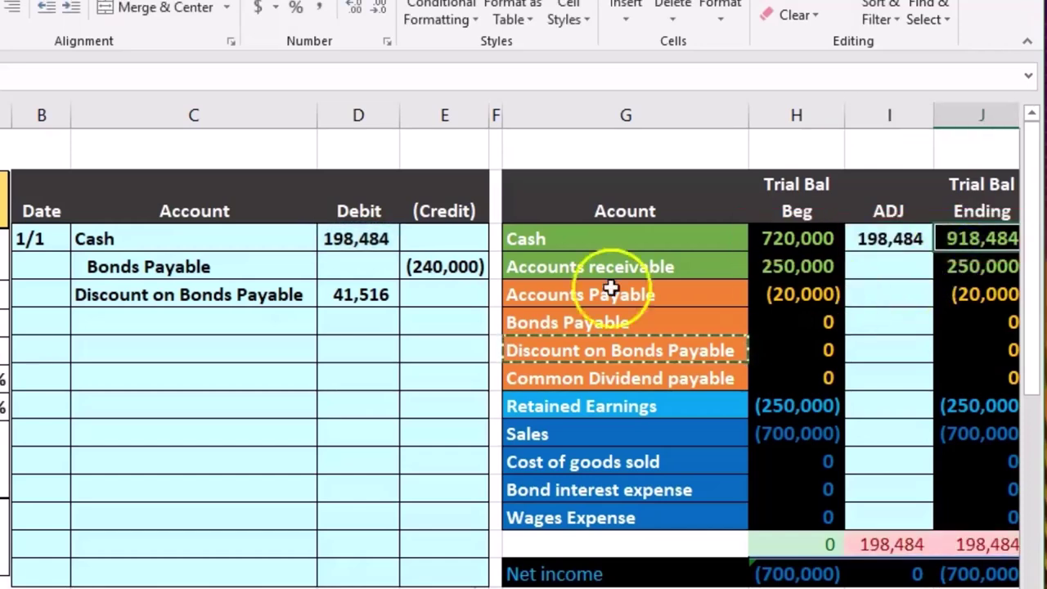
Step: Post the Bonds Payable credit to the trial balance adjustment in I6 with the formula =E4
click(290, 267)
drag(440, 279, 454, 259)
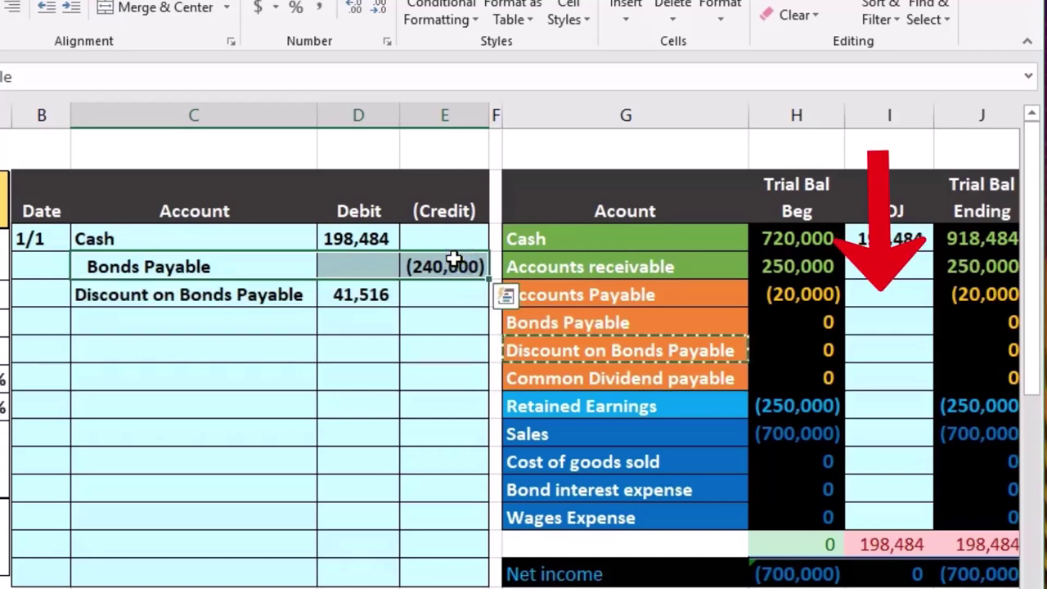
drag(682, 318, 795, 314)
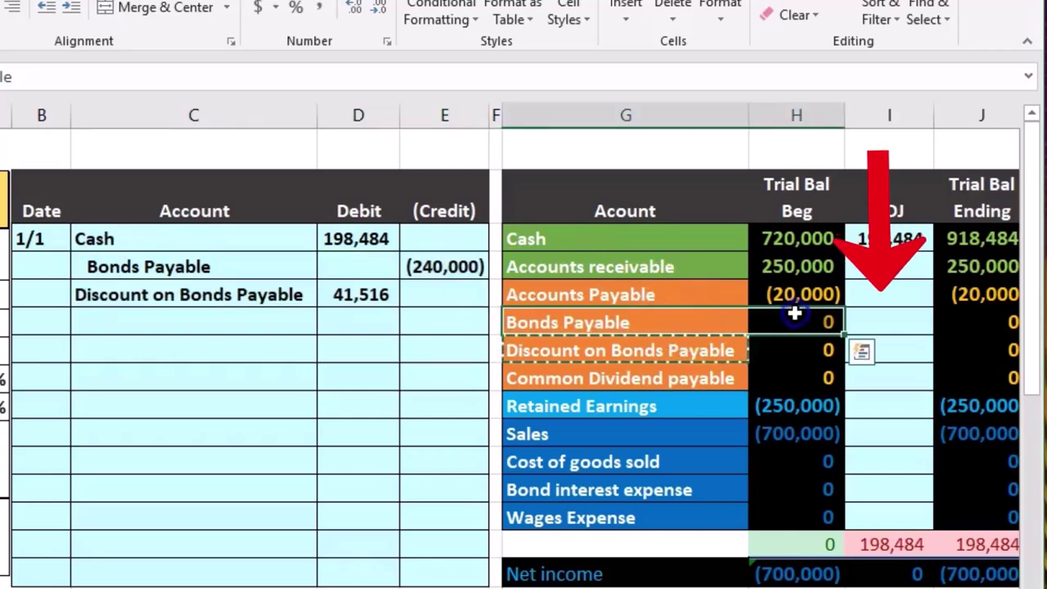
click(917, 326)
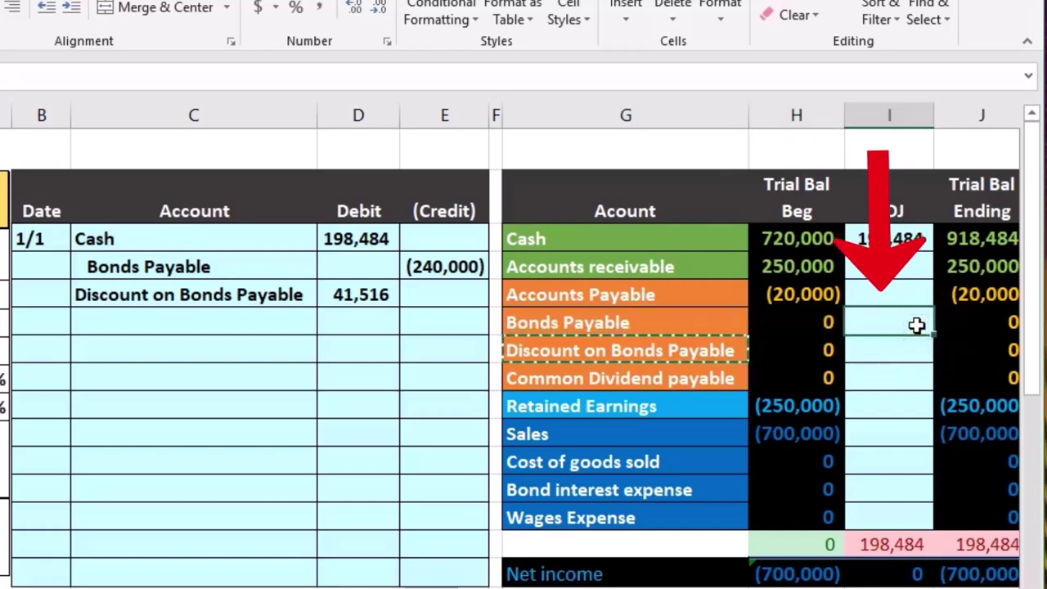
text(=)
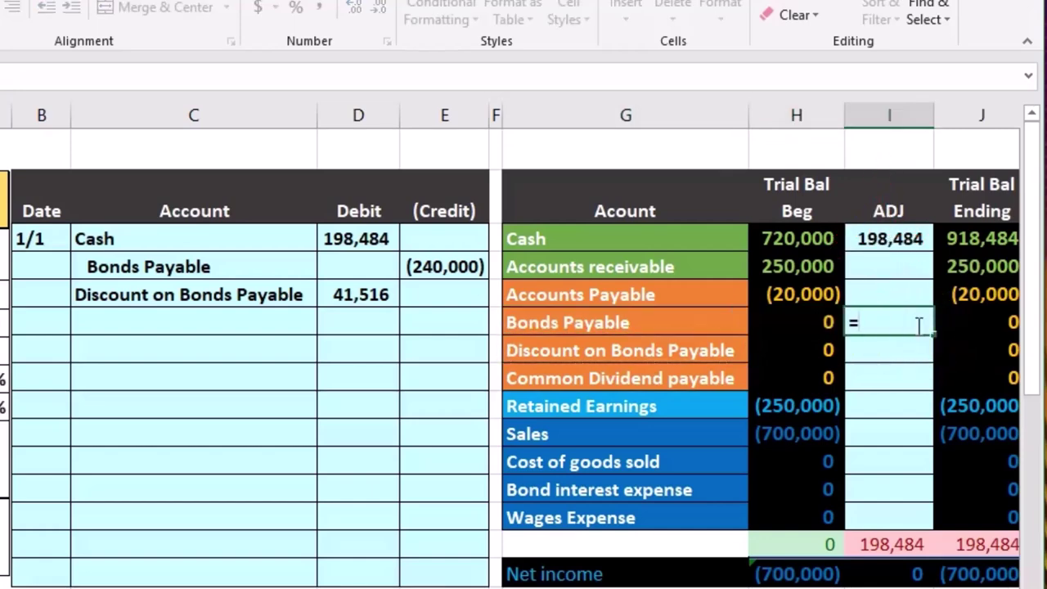
click(374, 294)
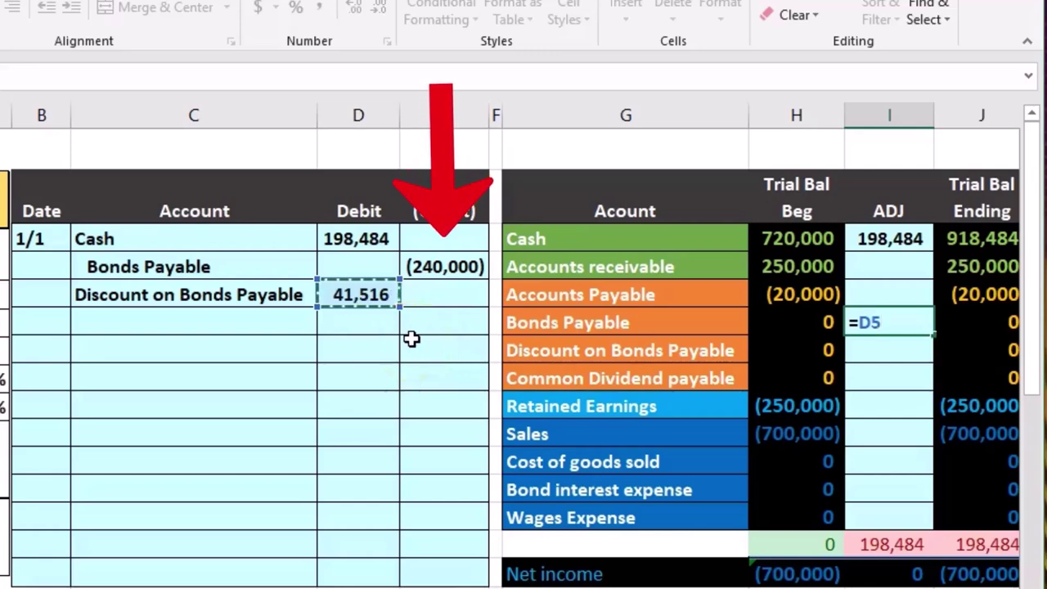
click(416, 264)
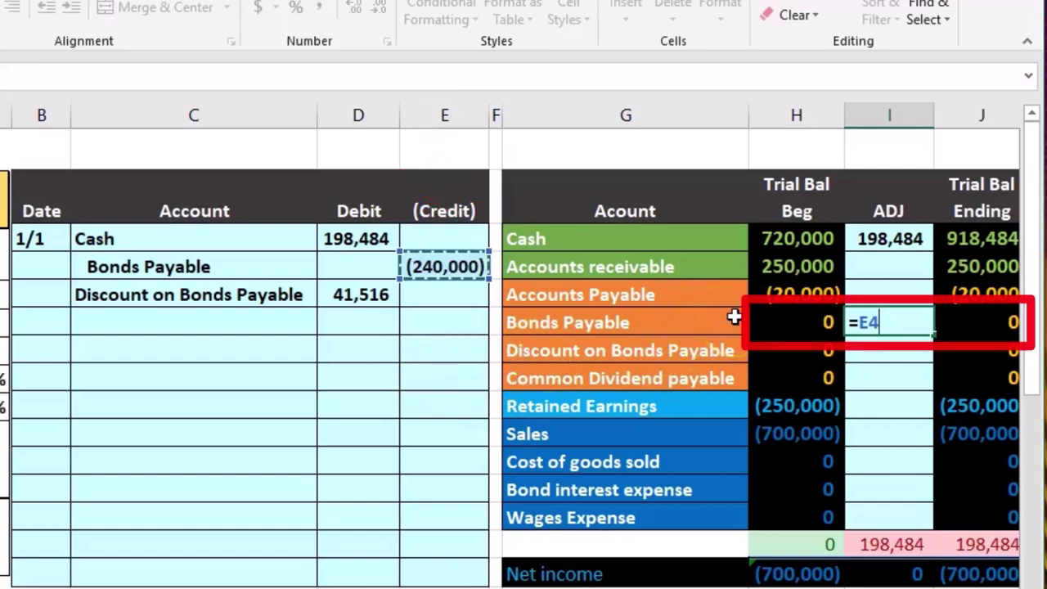
key(Return)
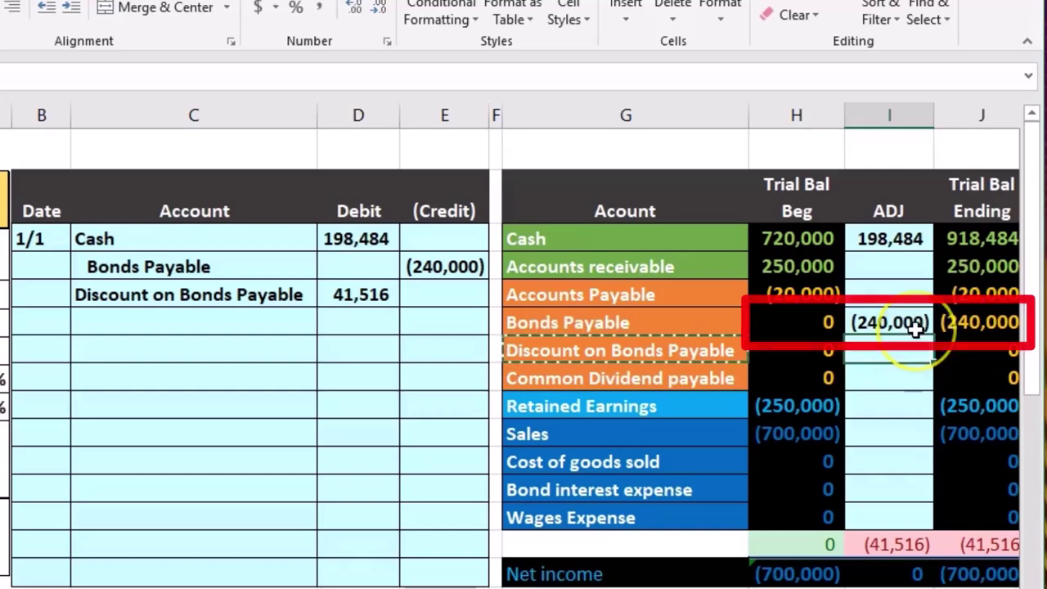
Step: Post the Discount on Bonds Payable debit to the trial balance adjustment in I7 with the formula =D5
drag(294, 292, 325, 292)
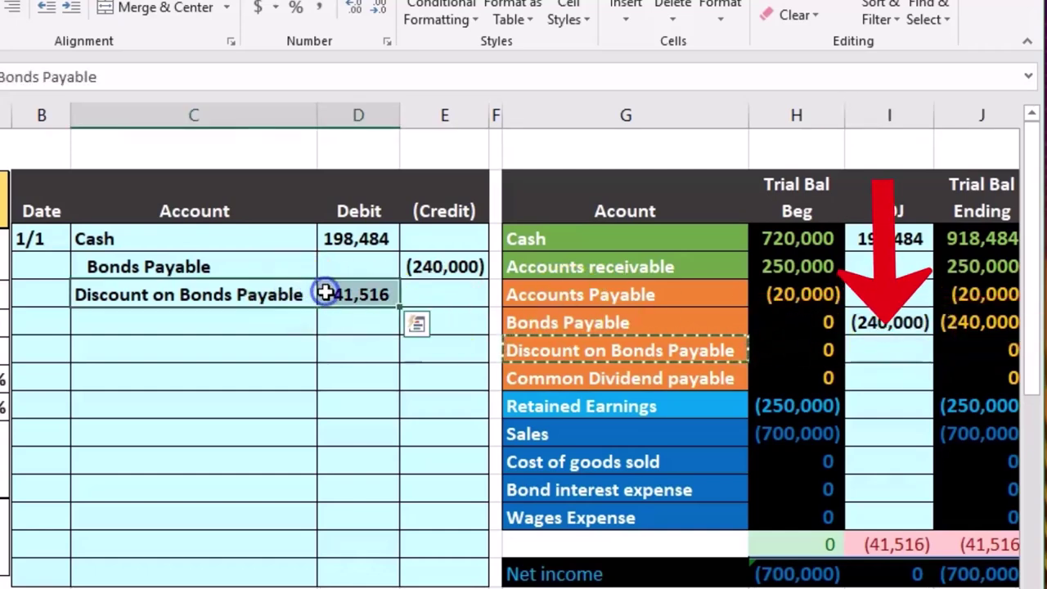
drag(605, 351, 759, 346)
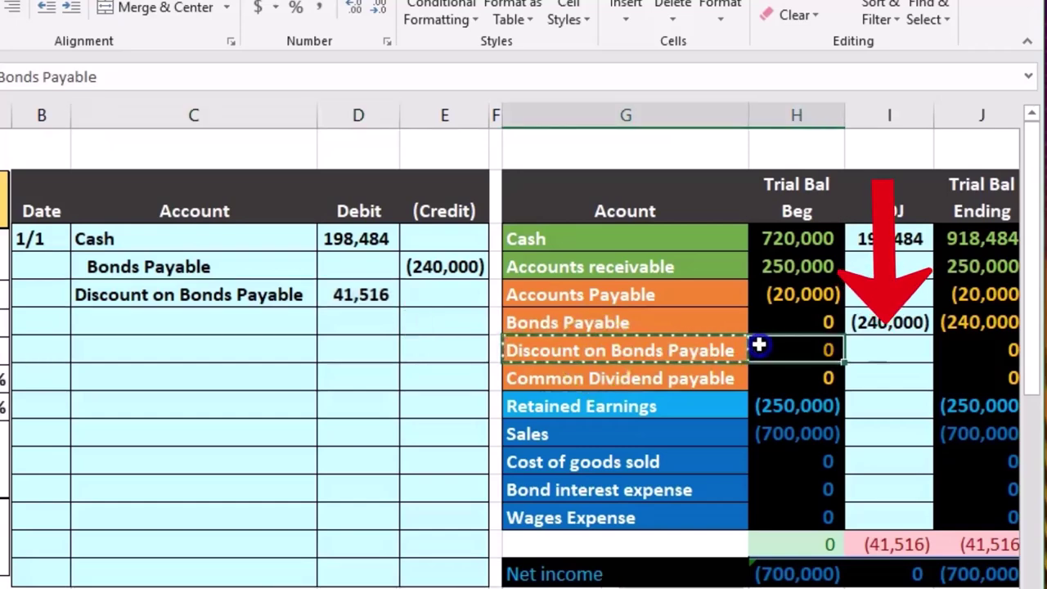
click(899, 344)
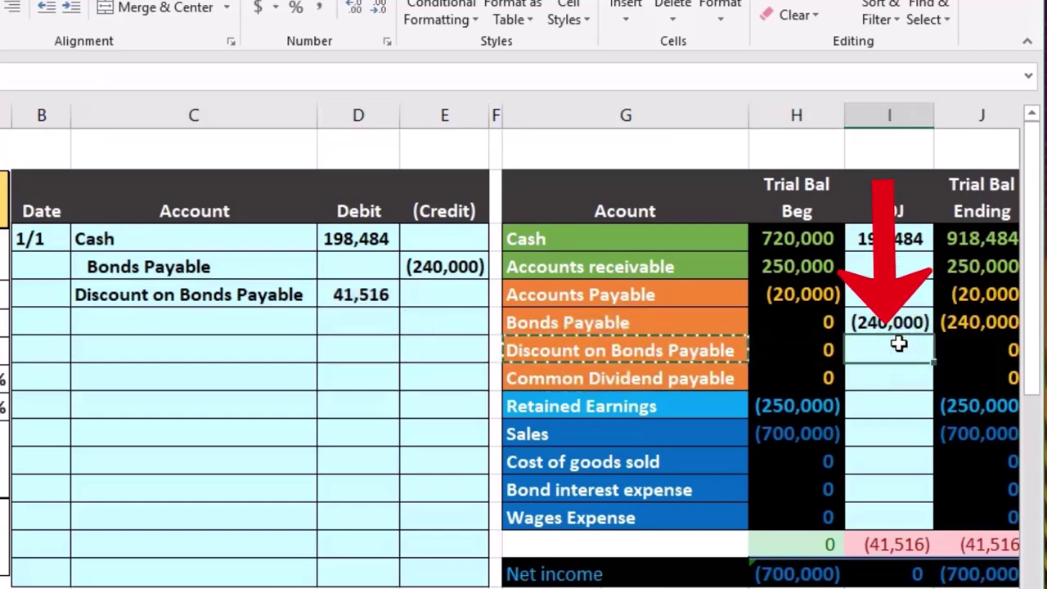
text(=)
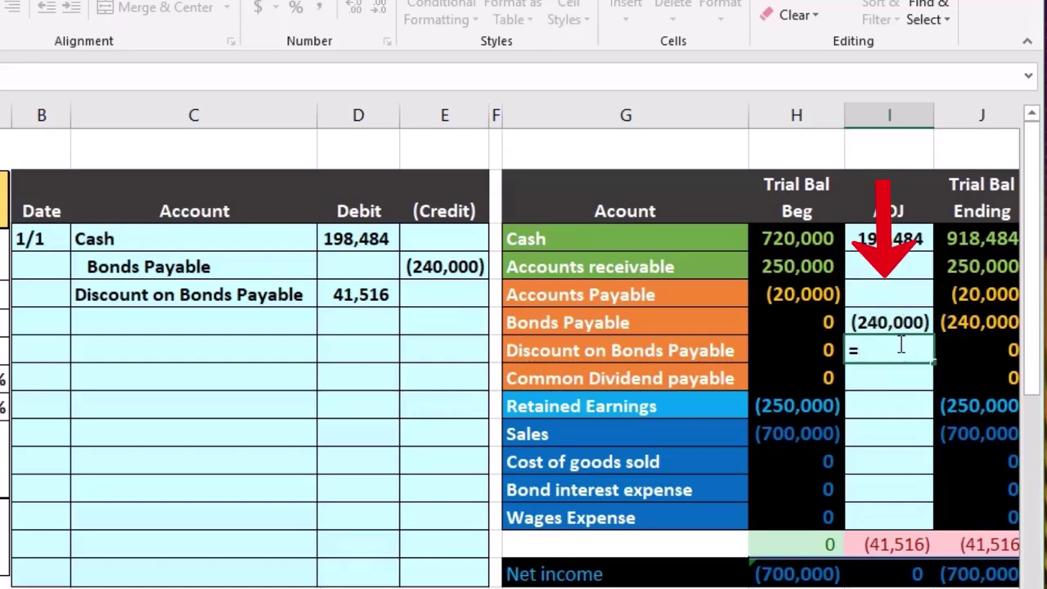
click(364, 301)
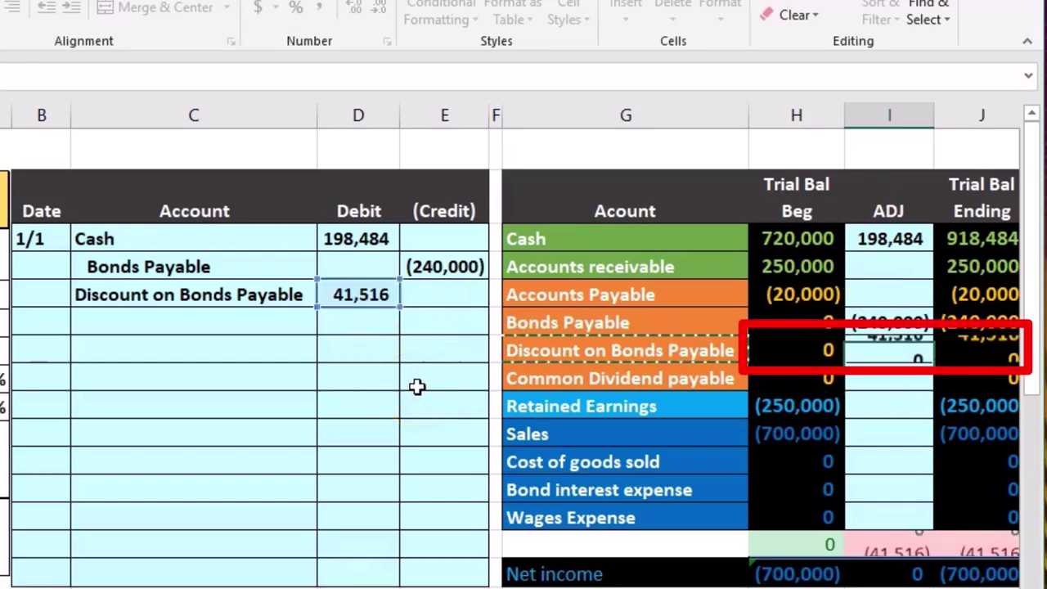
key(Return)
Step: Examine the ending balances of Bonds Payable and Discount on Bonds Payable, their combined total in J6:J7, and the related journal entry amounts
scroll(417, 386, right, 2)
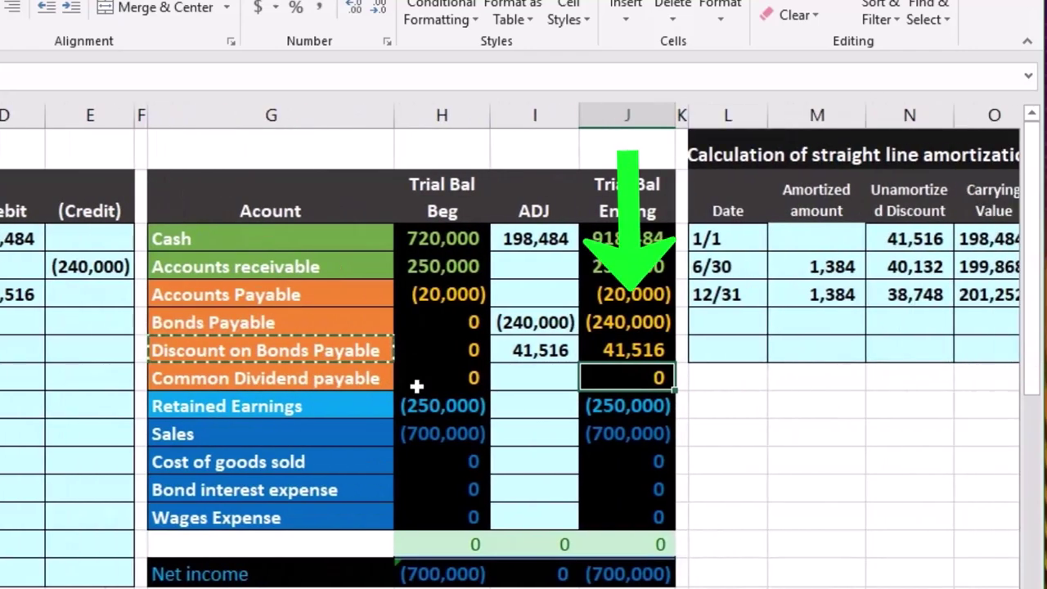
key(Up)
key(Up)
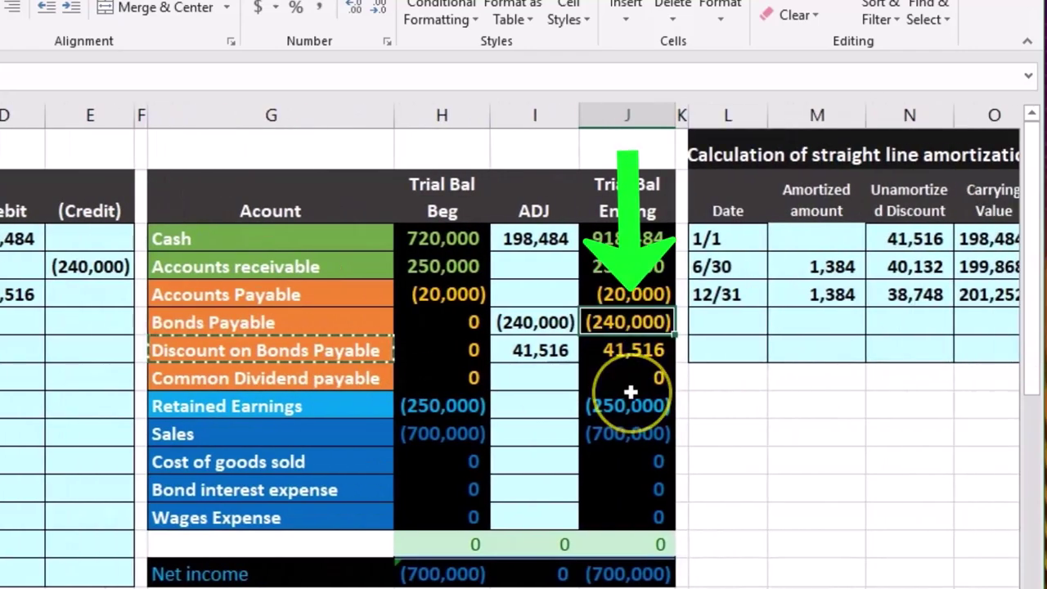
click(626, 350)
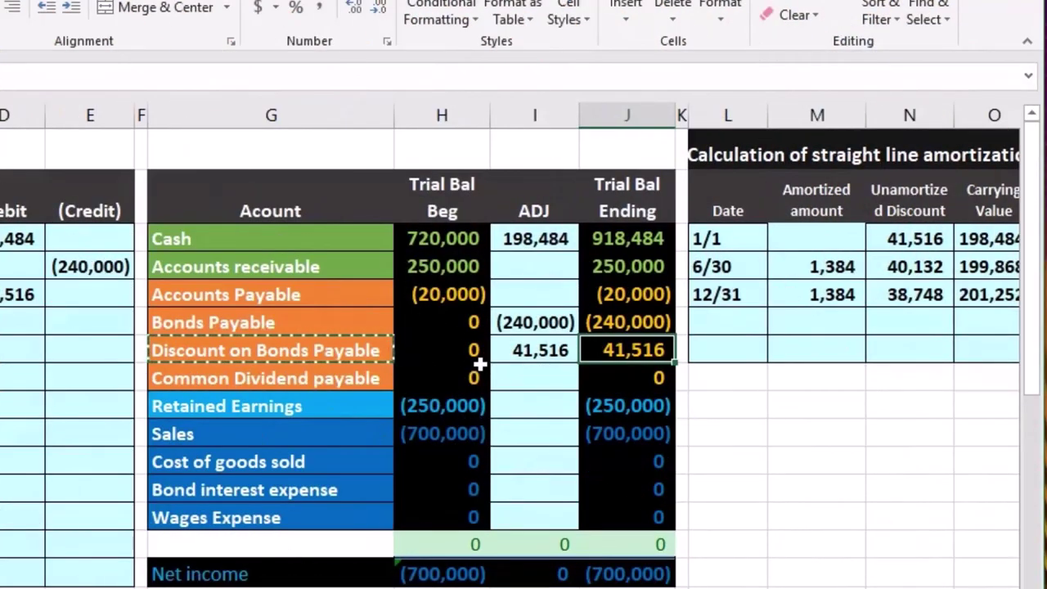
key(Up)
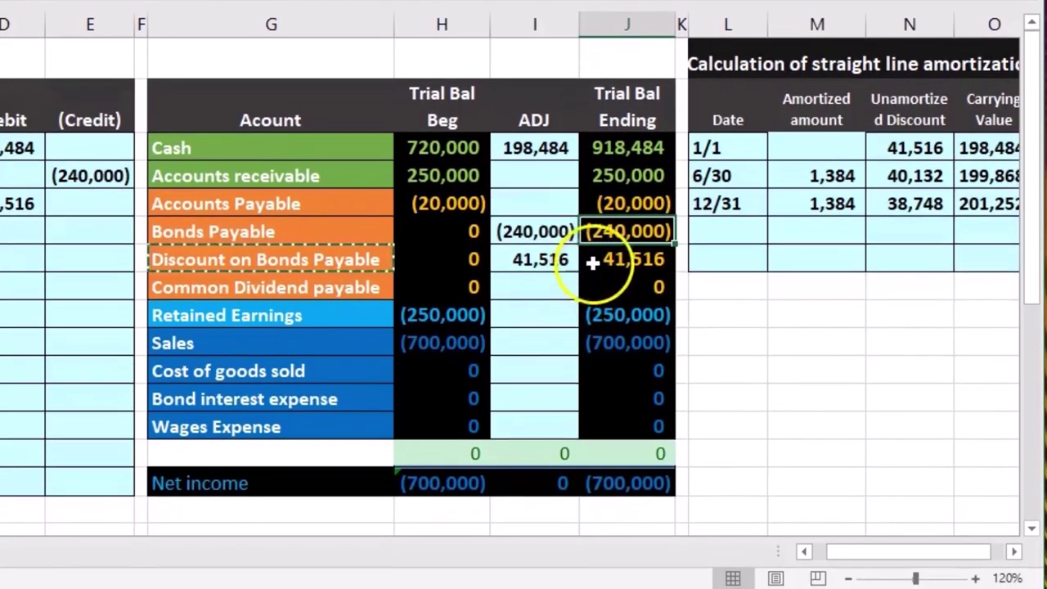
drag(617, 235, 618, 254)
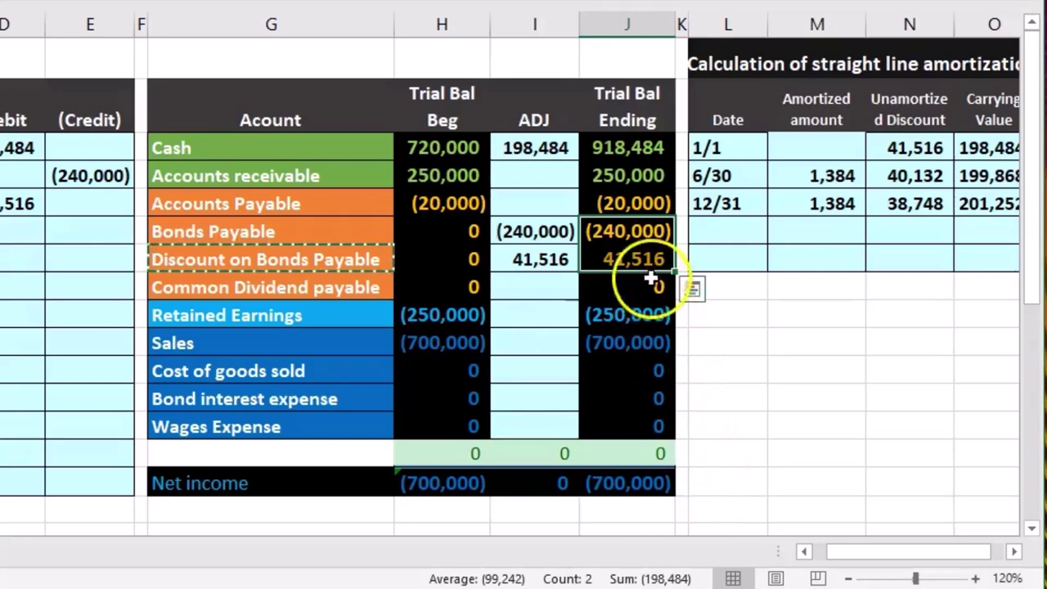
click(631, 236)
click(629, 258)
drag(626, 231, 626, 259)
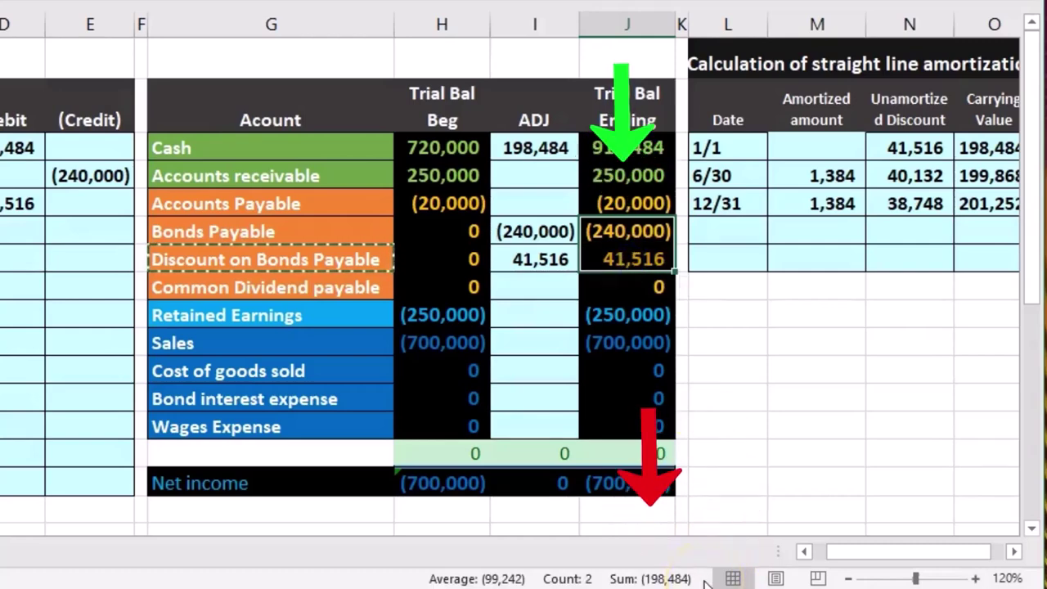
click(609, 260)
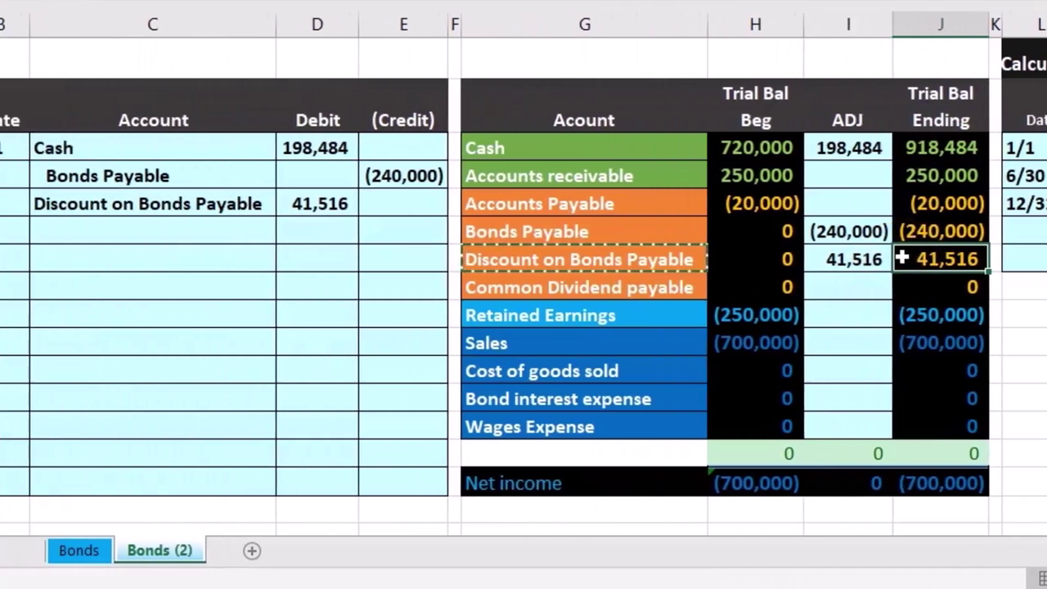
scroll(540, 278, left, 1)
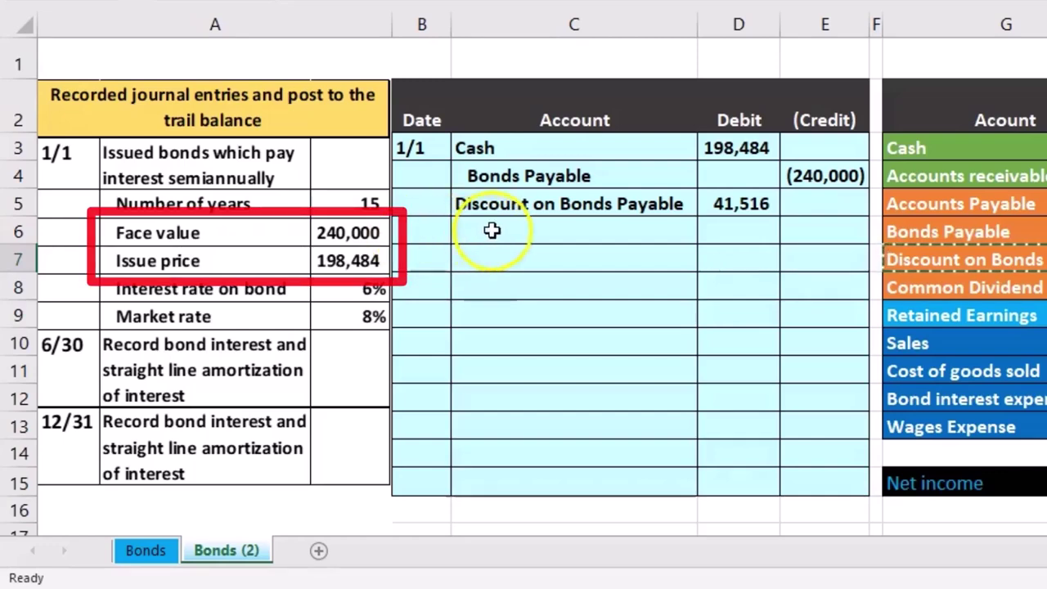
click(802, 174)
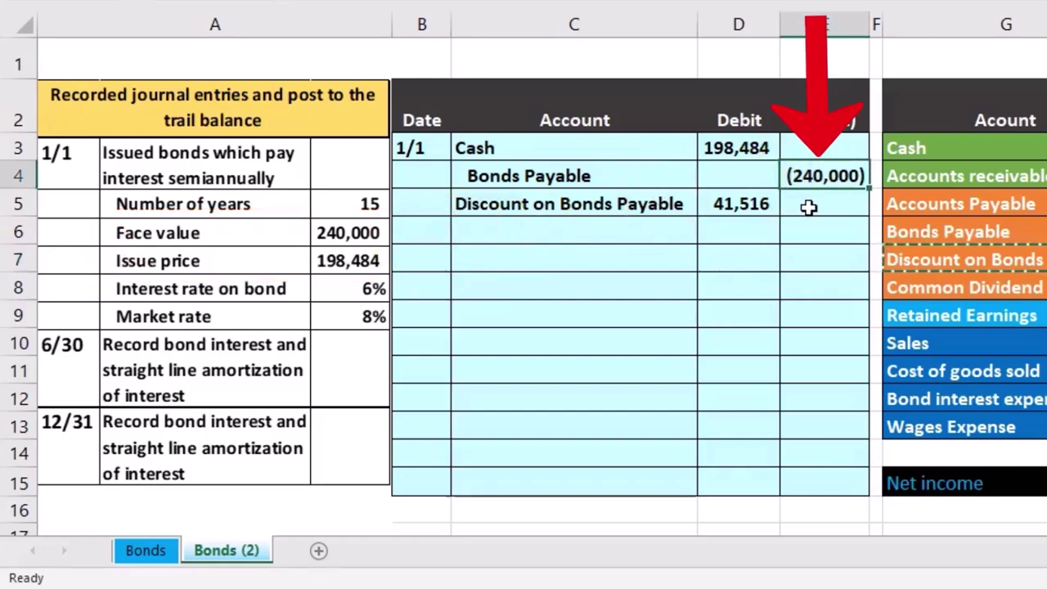
click(739, 150)
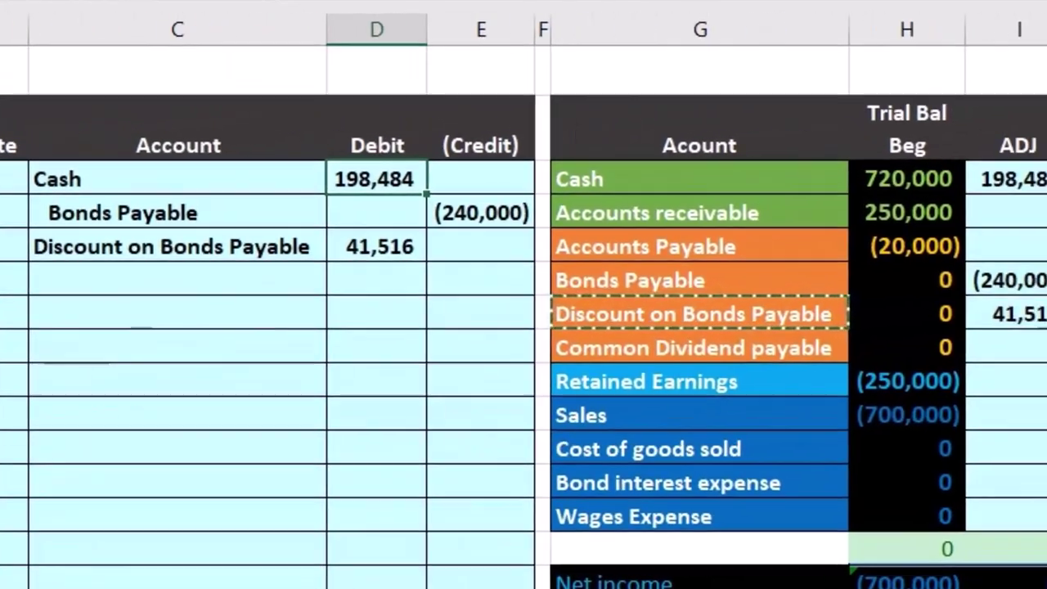
click(1021, 283)
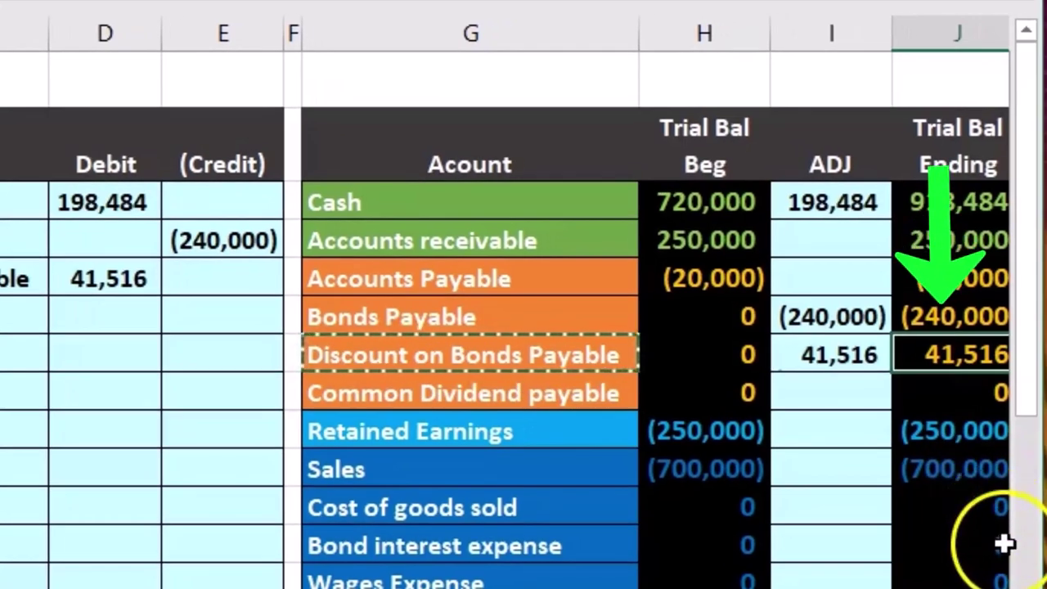